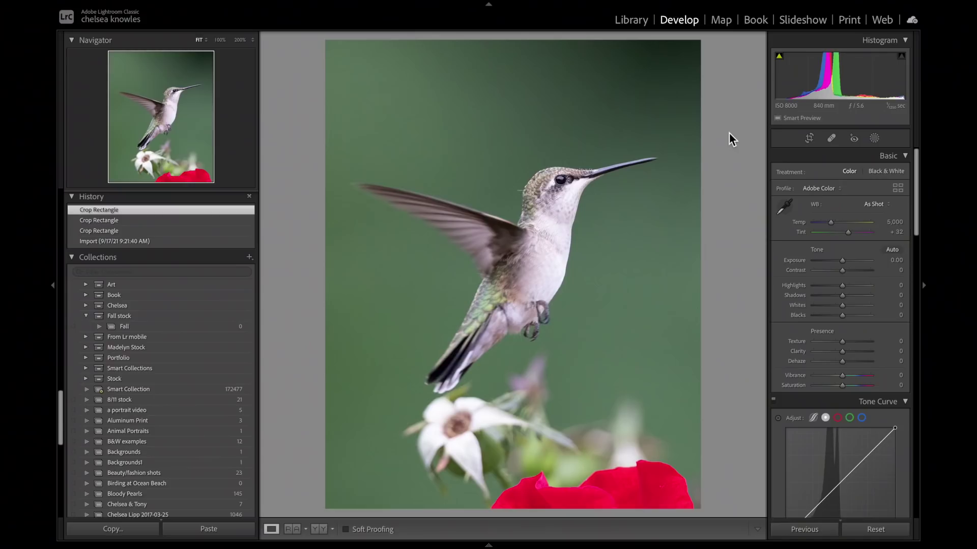
Create a Select Subject mask of the hummingbird and invert it to cover the background
click(686, 22)
click(876, 142)
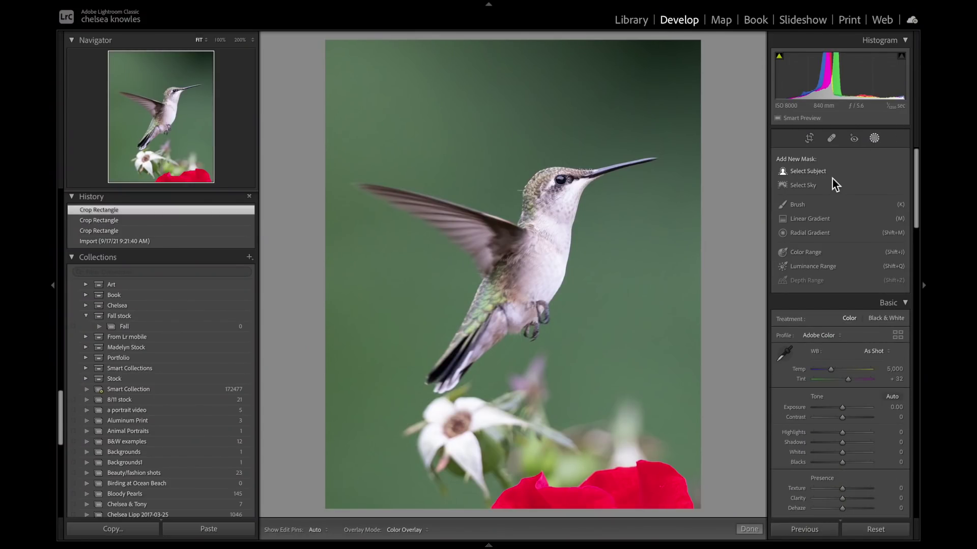
click(816, 173)
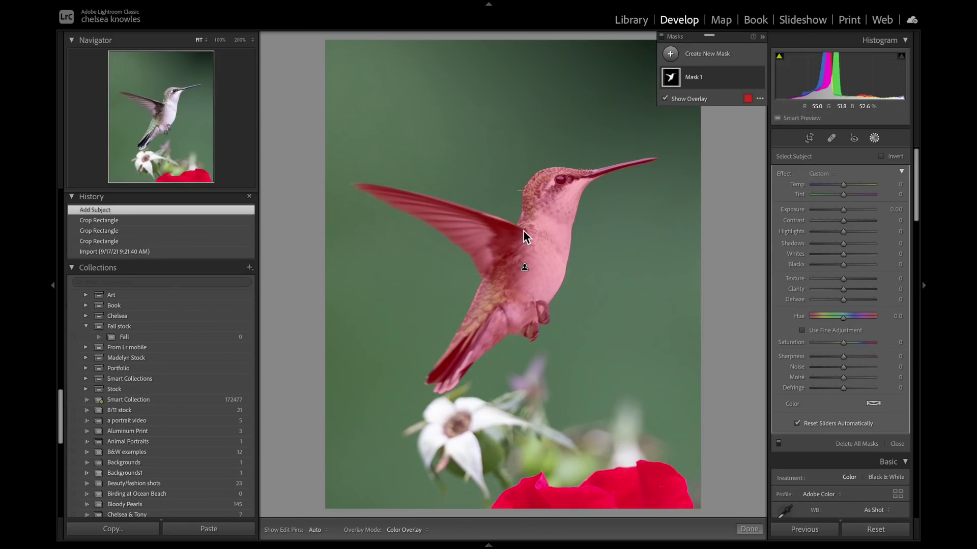
click(720, 79)
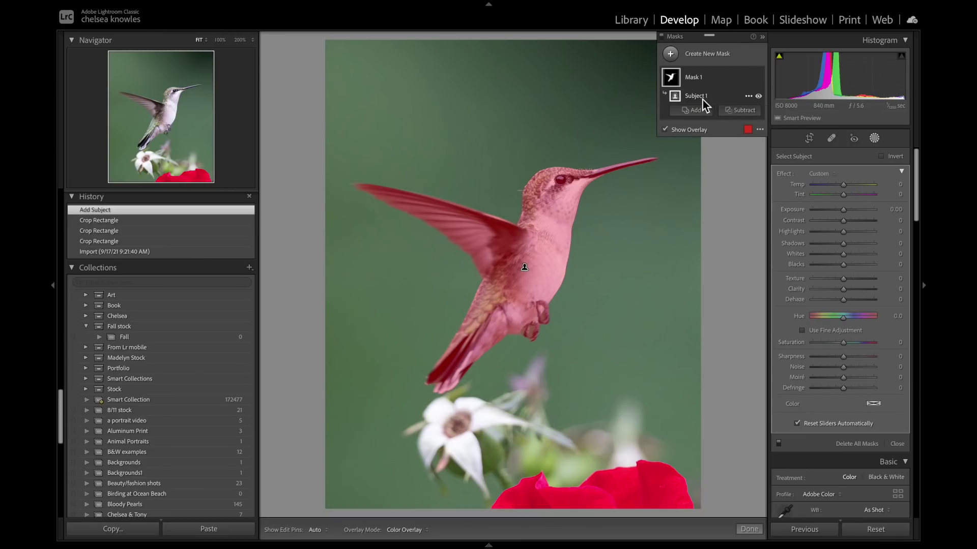
click(749, 96)
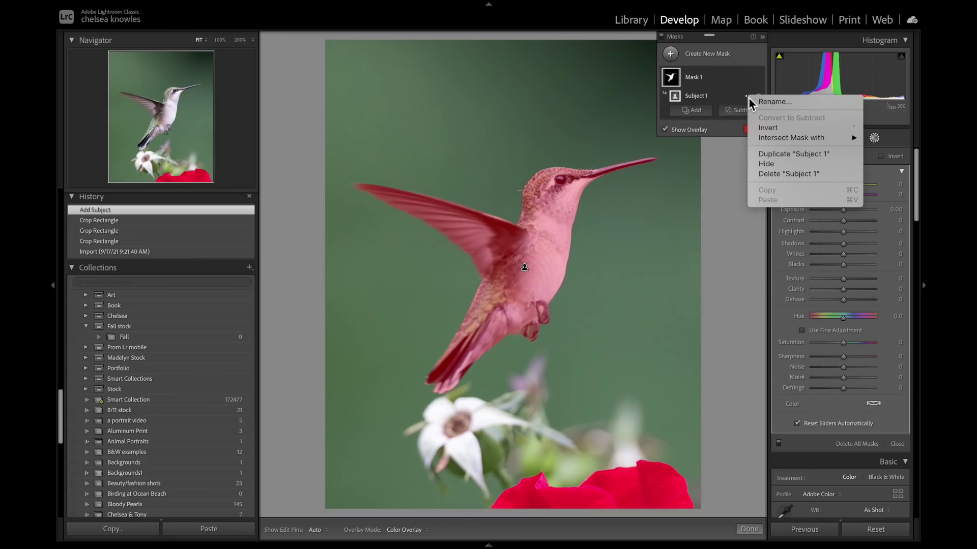
key(Escape)
key(apostrophe)
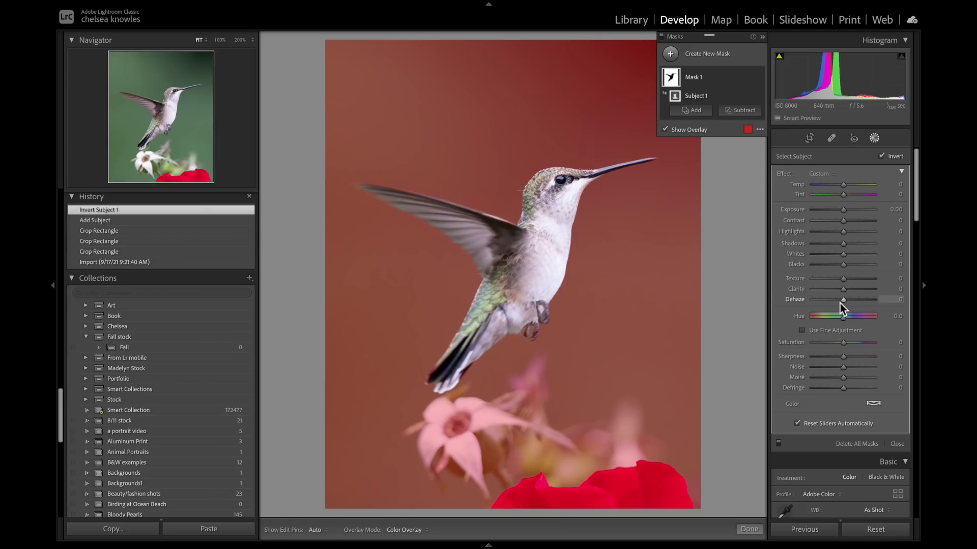
Hide the overlay and set the background mask's Noise reduction to 100, checking it at 300% zoom
click(844, 367)
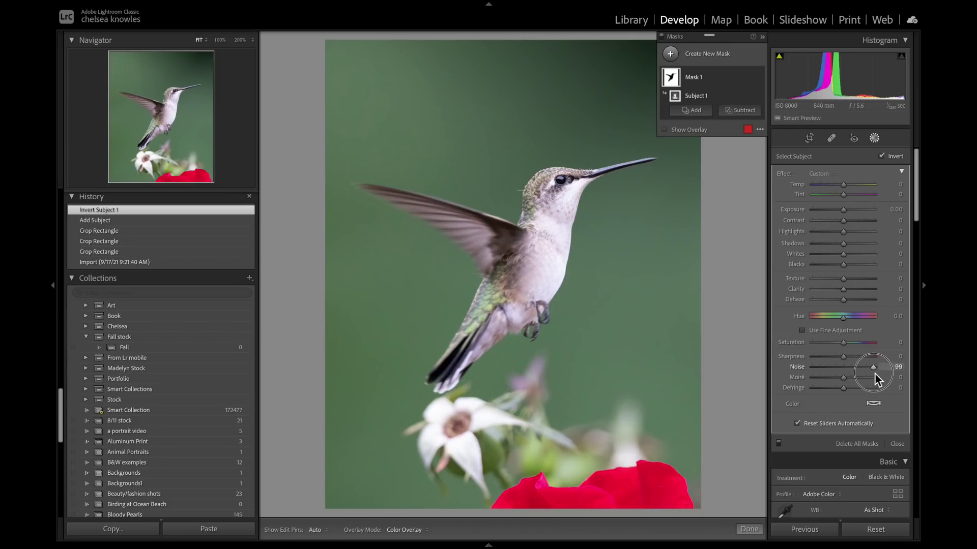
drag(883, 375, 884, 376)
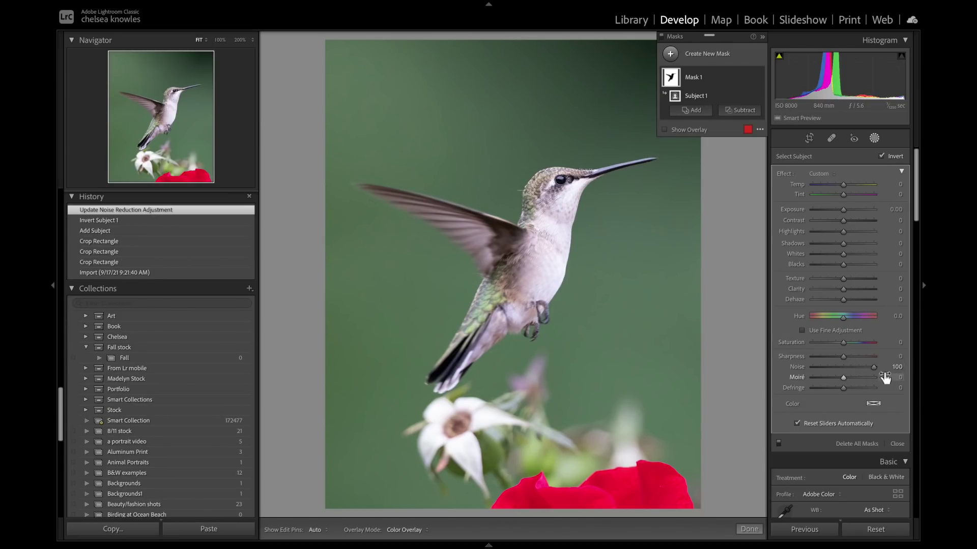
key(ctrl+equal)
key(ctrl+equal)
key(ctrl+equal)
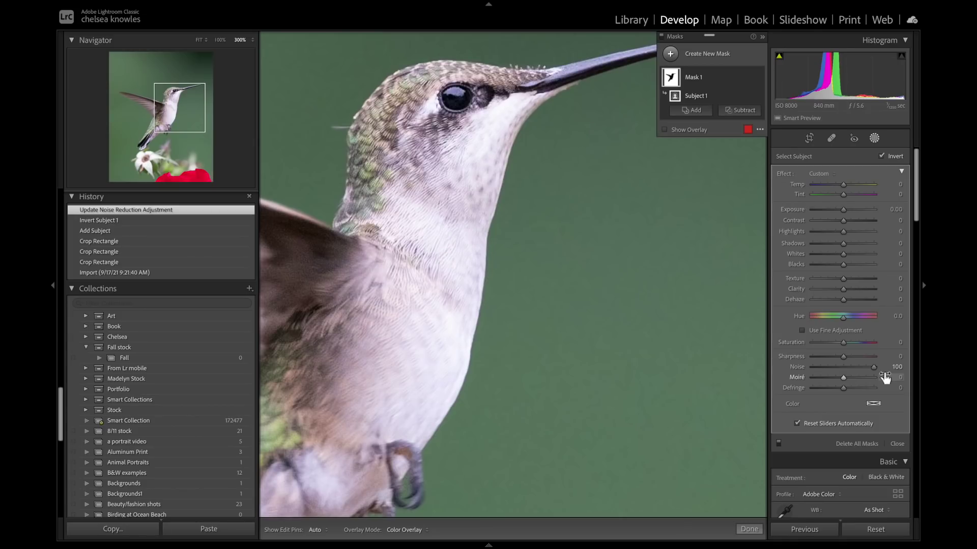
click(873, 372)
drag(838, 371, 916, 370)
key(ctrl+minus)
key(ctrl+minus)
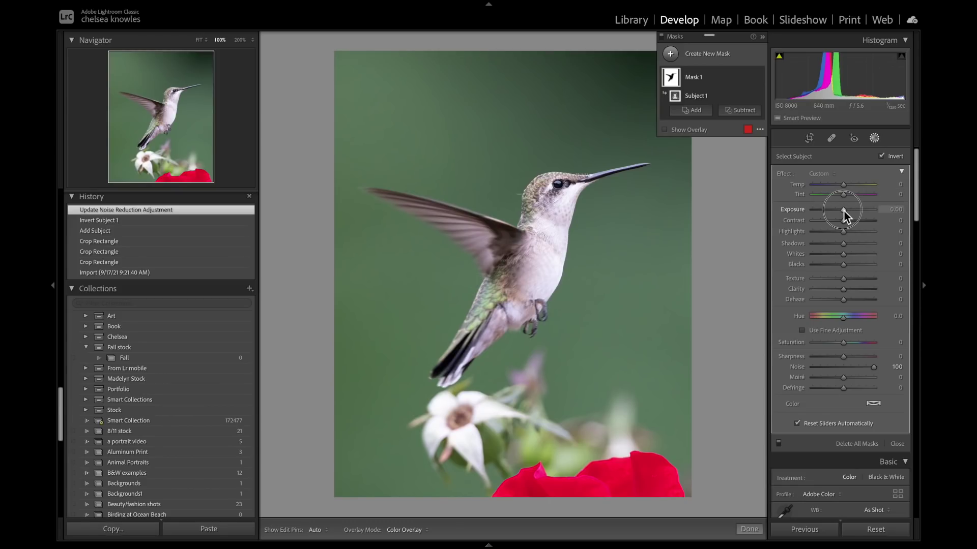
Set the background mask to Exposure -0.54, Temp 7, Tint -6 and Saturation 32
mouse_move(844, 209)
mouse_down()
mouse_move(841, 185)
mouse_move(852, 185)
mouse_move(843, 196)
mouse_up()
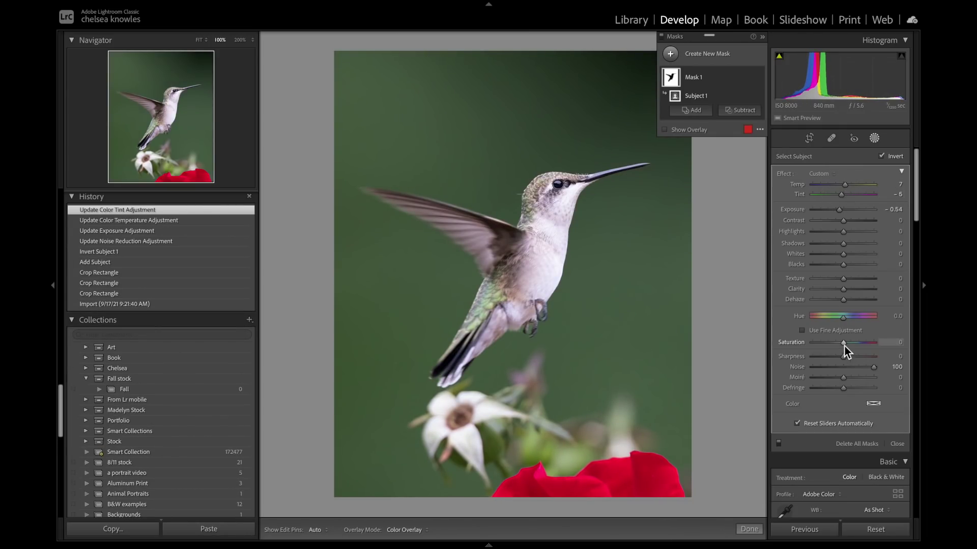
drag(848, 344, 853, 343)
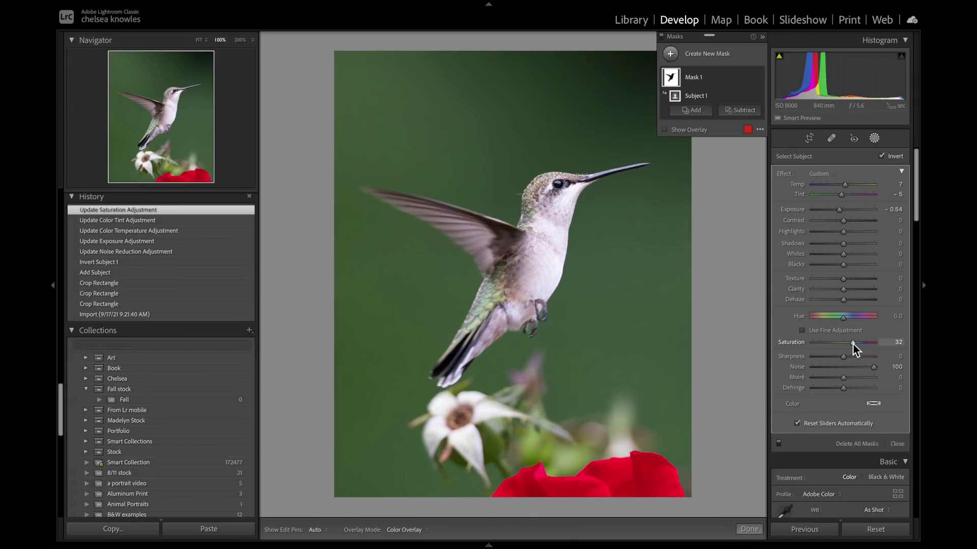
click(809, 138)
Commit the crop and add a new Select Subject mask on the hummingbird
key(Return)
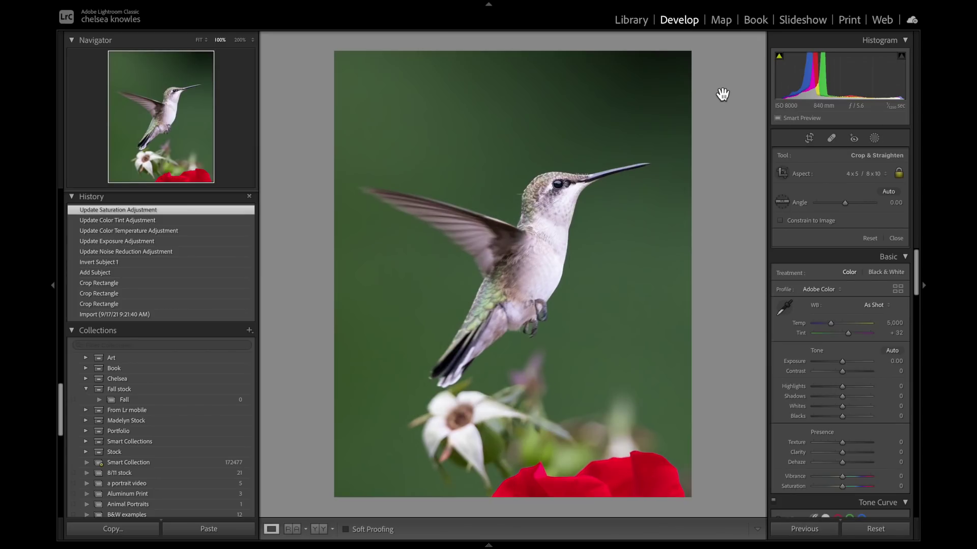
click(875, 140)
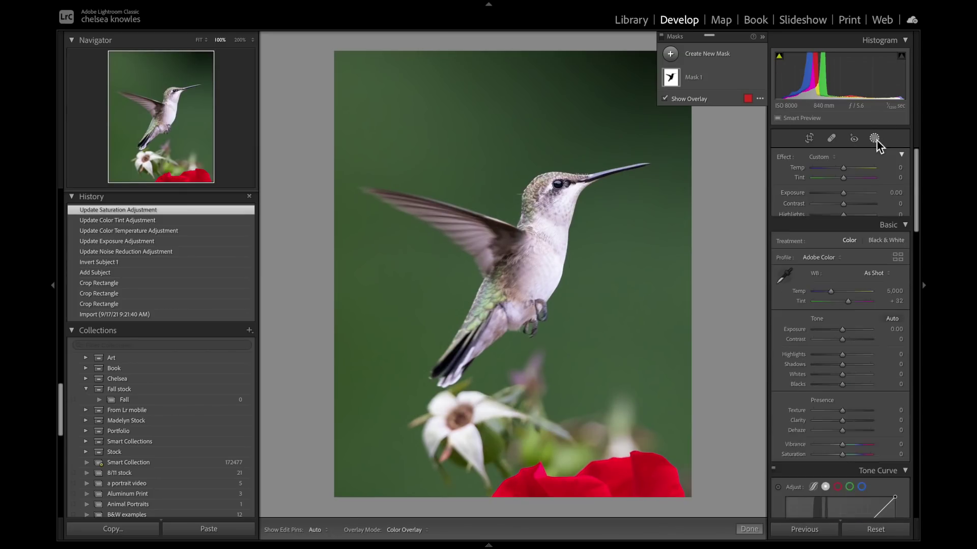
click(672, 54)
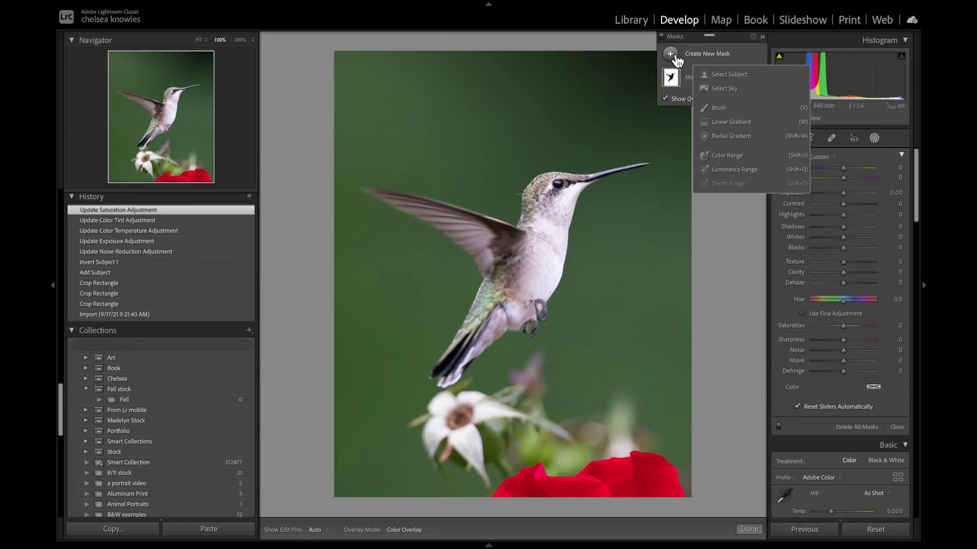
click(740, 80)
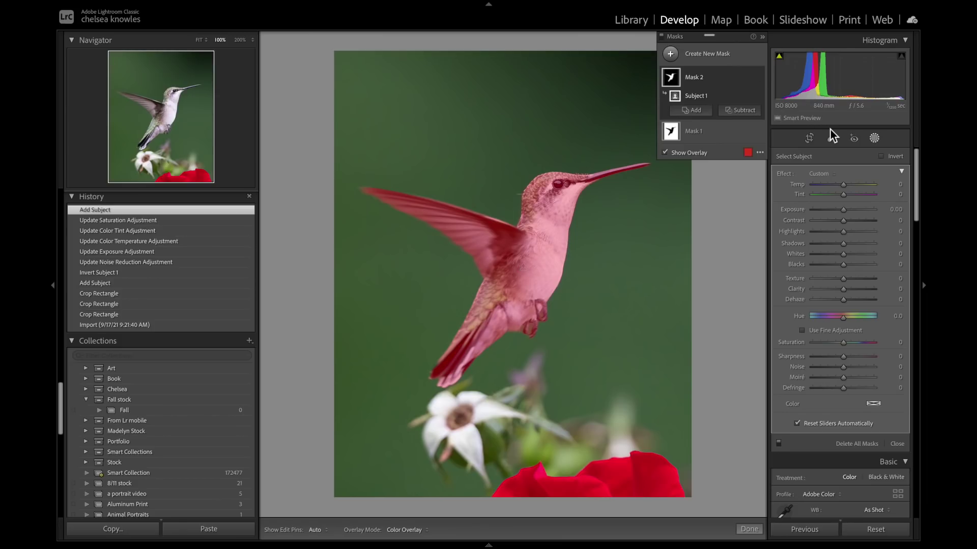
Hide the overlay and give the bird mask Texture 10, Sharpness 13 and lowered Highlights
click(844, 212)
key(o)
drag(844, 359, 847, 359)
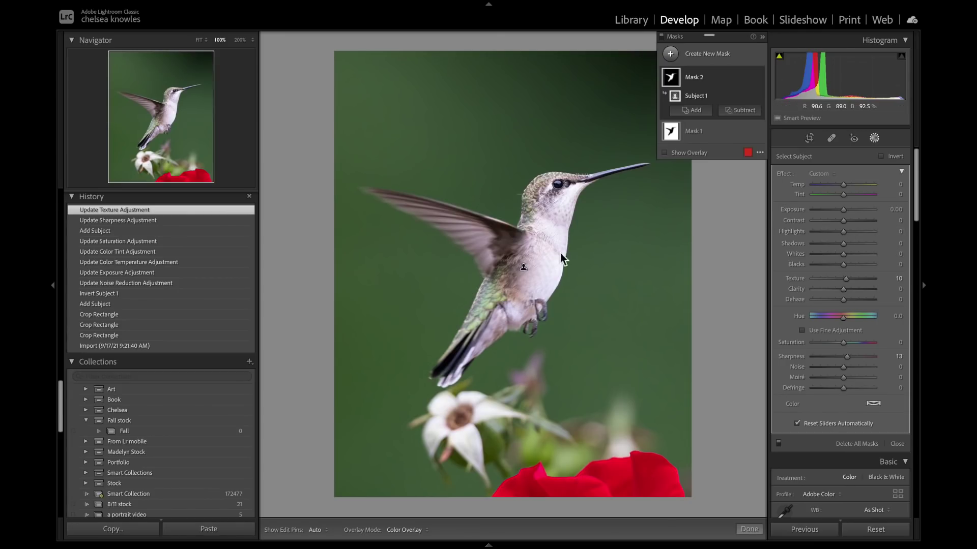
drag(844, 232, 850, 258)
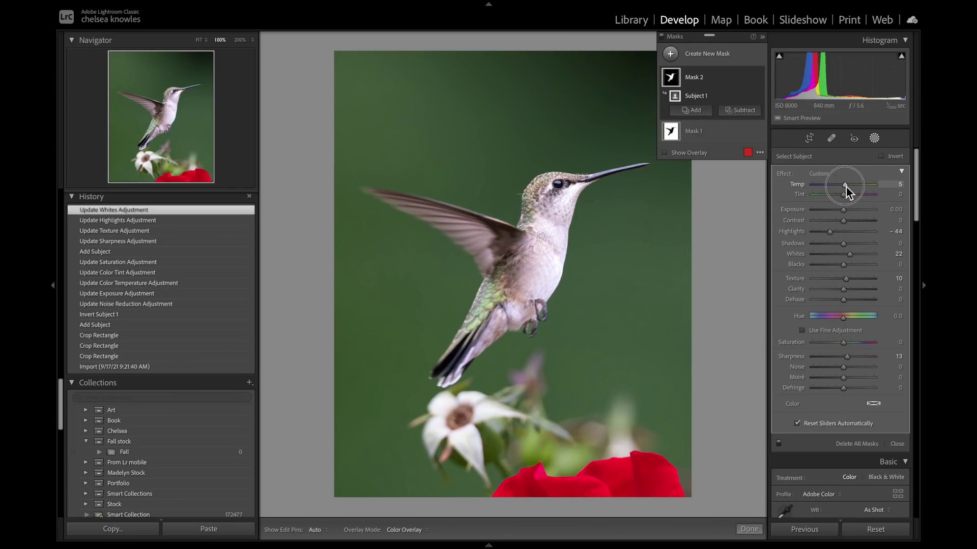
Warm the hummingbird mask to Temp 6, set Saturation 12, and show Before/After
drag(846, 187, 846, 187)
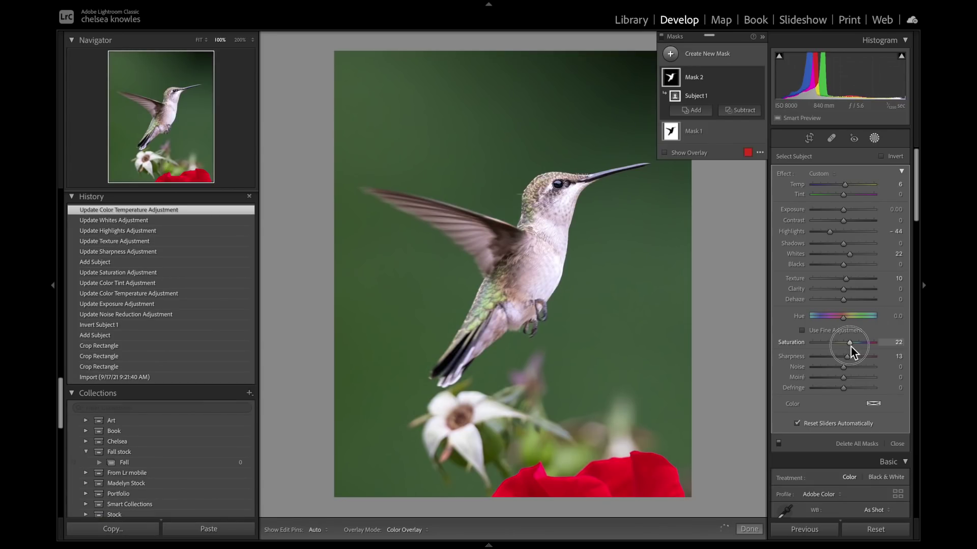
drag(850, 346, 863, 350)
drag(847, 349, 847, 349)
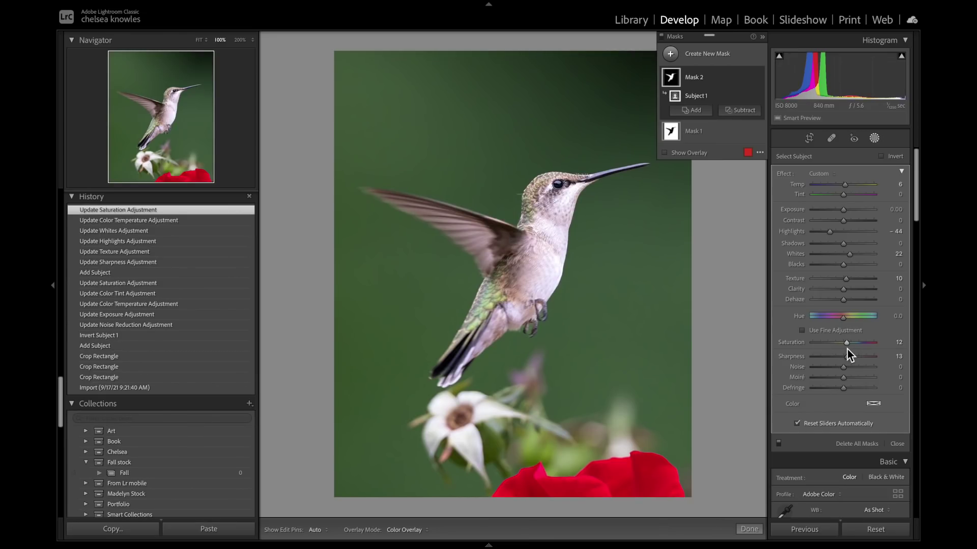
key(y)
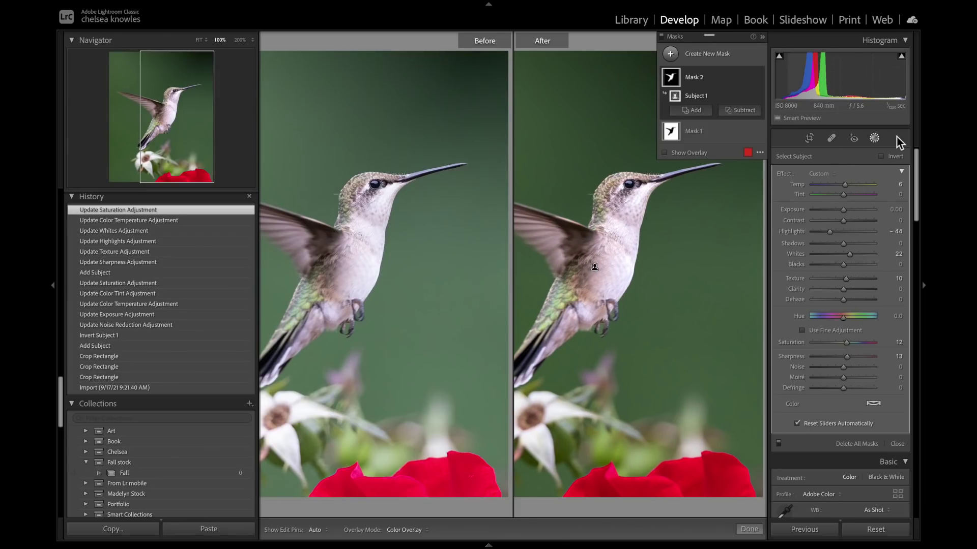
Close Masking and zoom to 200% on the hummingbird's head in the Before/After view
click(874, 138)
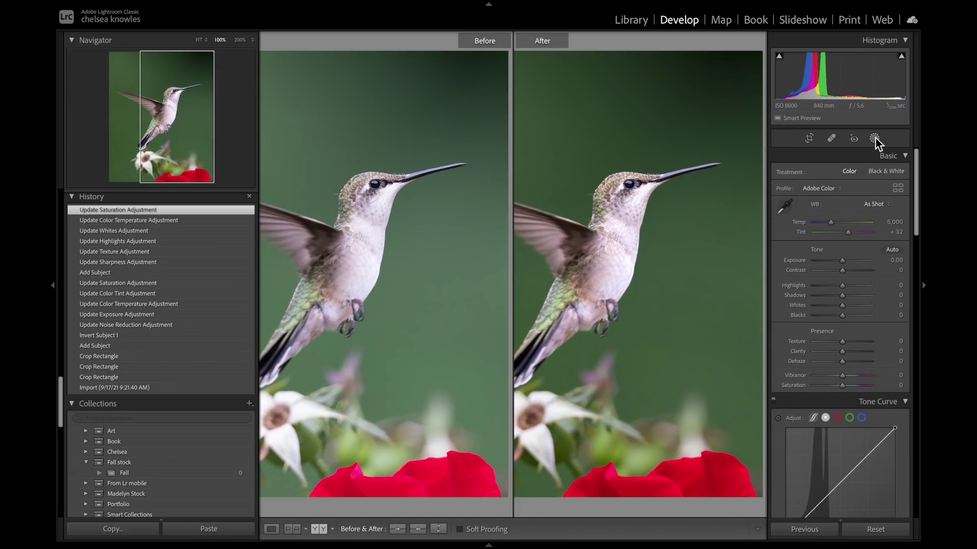
click(748, 190)
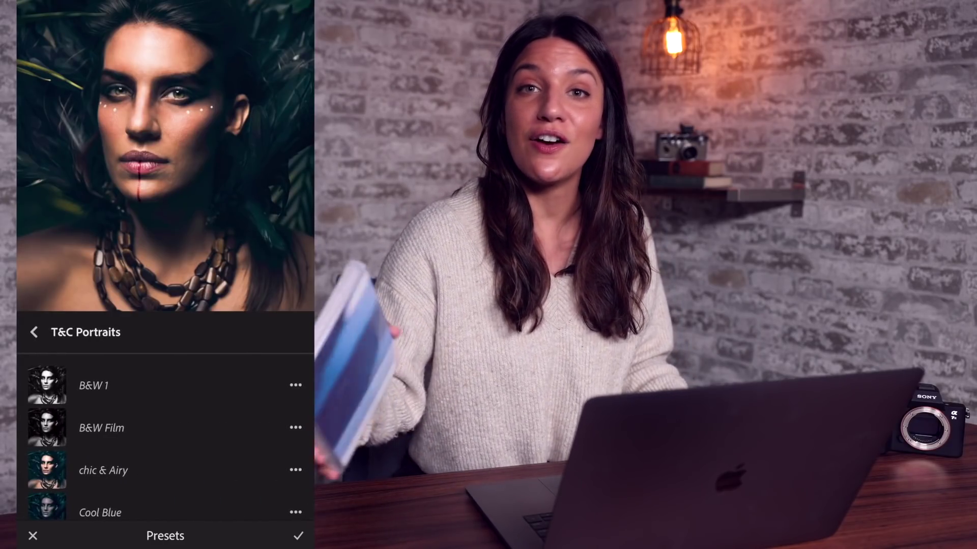
click(47, 385)
click(46, 427)
scroll(165, 437, down, 1)
click(46, 399)
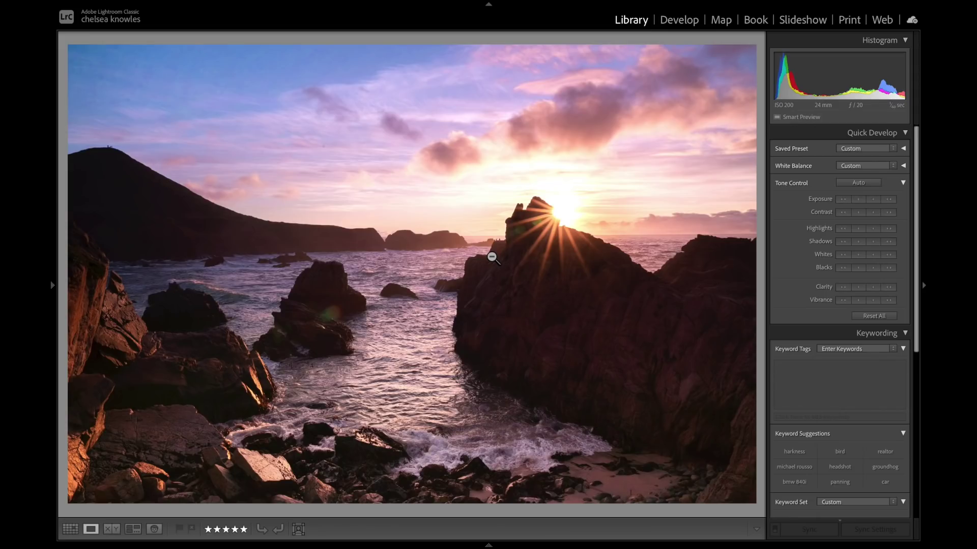
Bring up the unedited sunset seascape in the Develop module
mouse_move(53, 286)
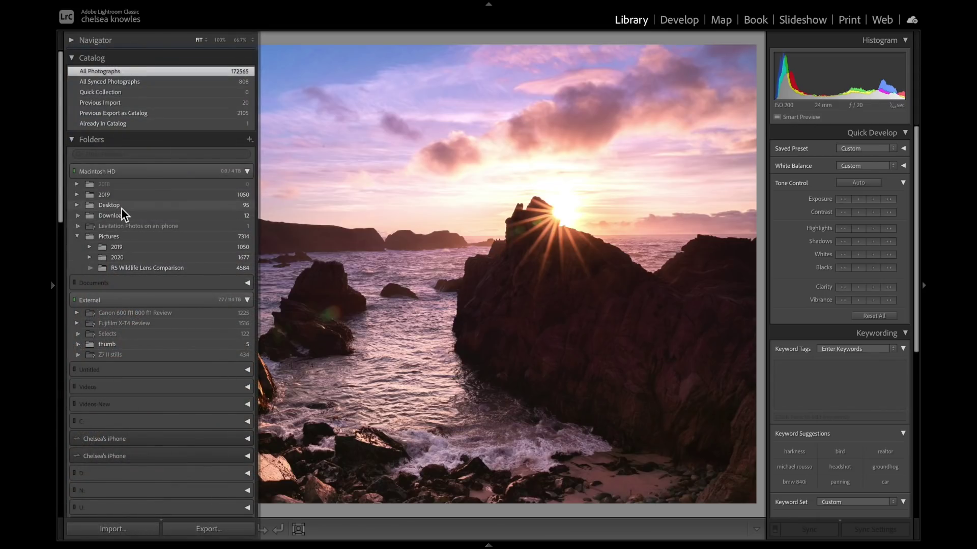
scroll(125, 135, down, 1)
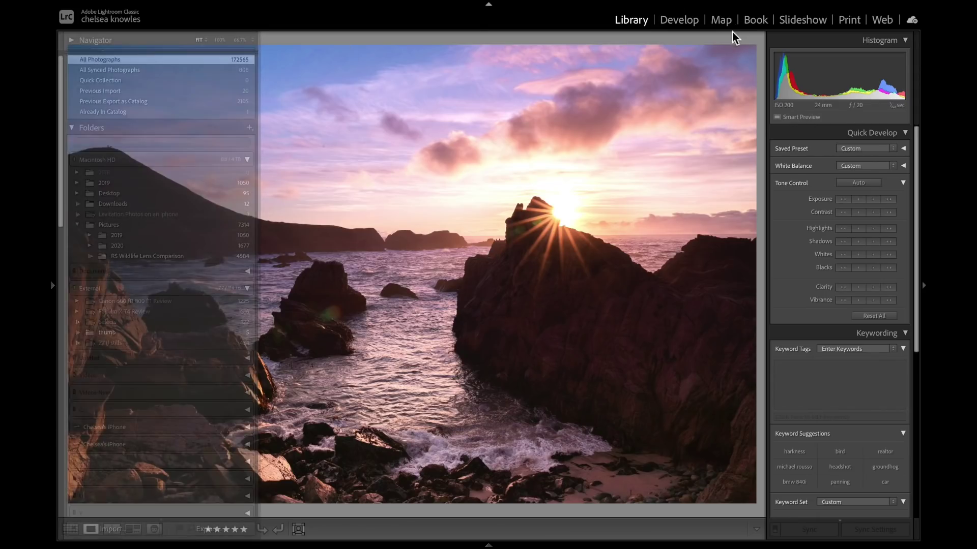
click(679, 20)
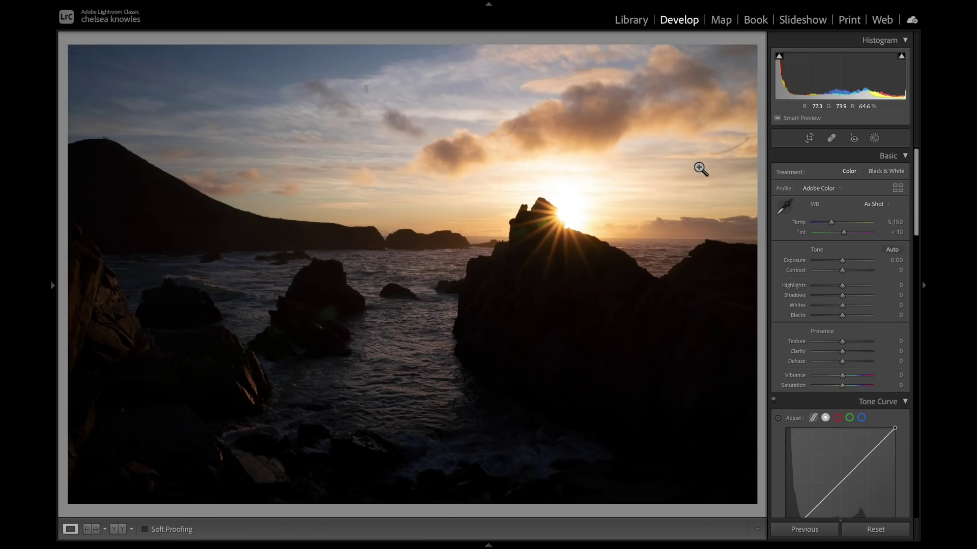
Create a Select Sky mask, invert it onto the rocks and sea, and raise Exposure to 1.73
click(875, 140)
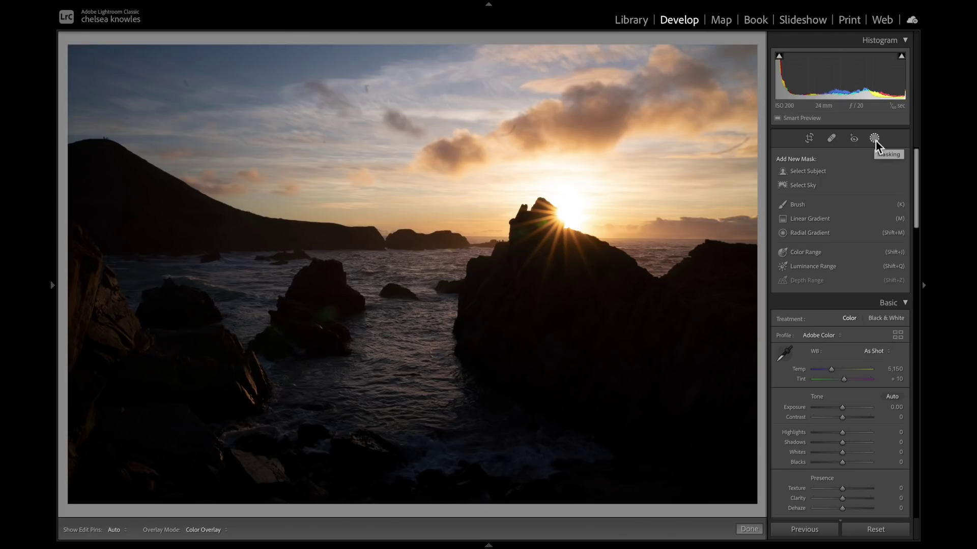
click(806, 187)
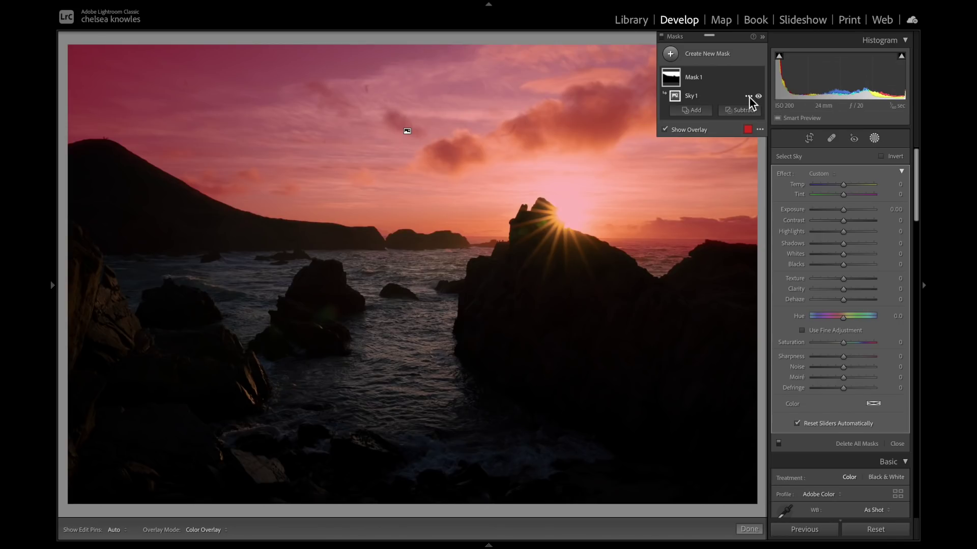
click(748, 97)
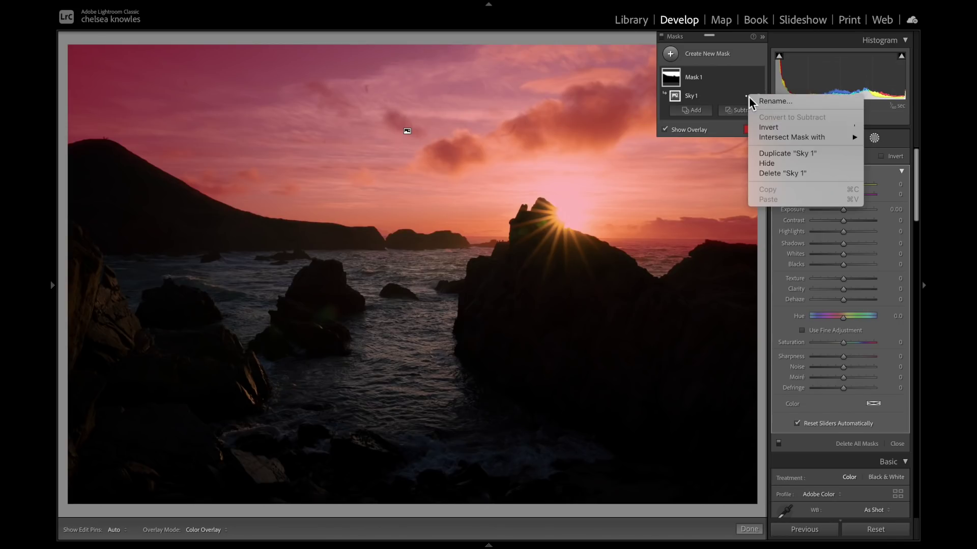
click(776, 127)
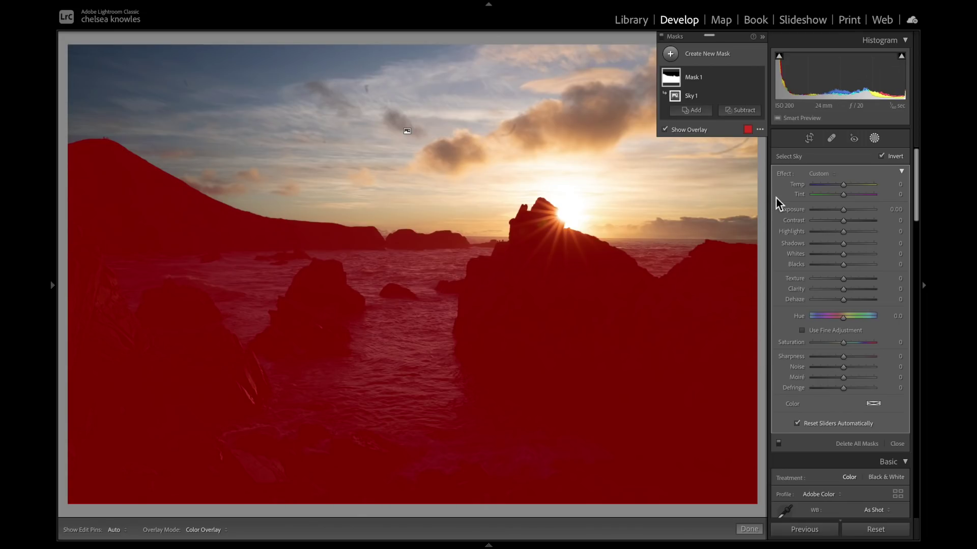
drag(843, 210, 857, 213)
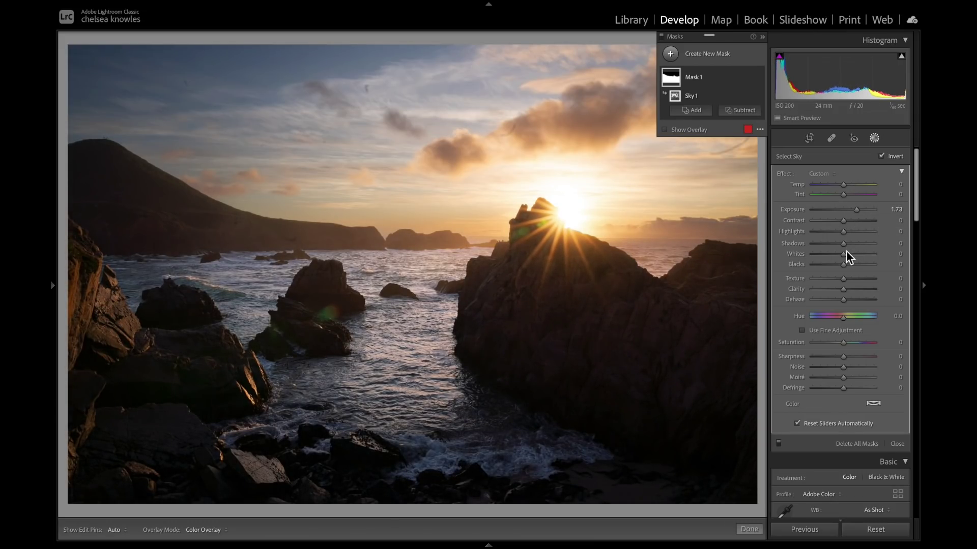
Give the rocks-and-sea mask Contrast 12, Shadows 35, Whites 17, Temp 11 and Tint 6
drag(844, 254, 857, 248)
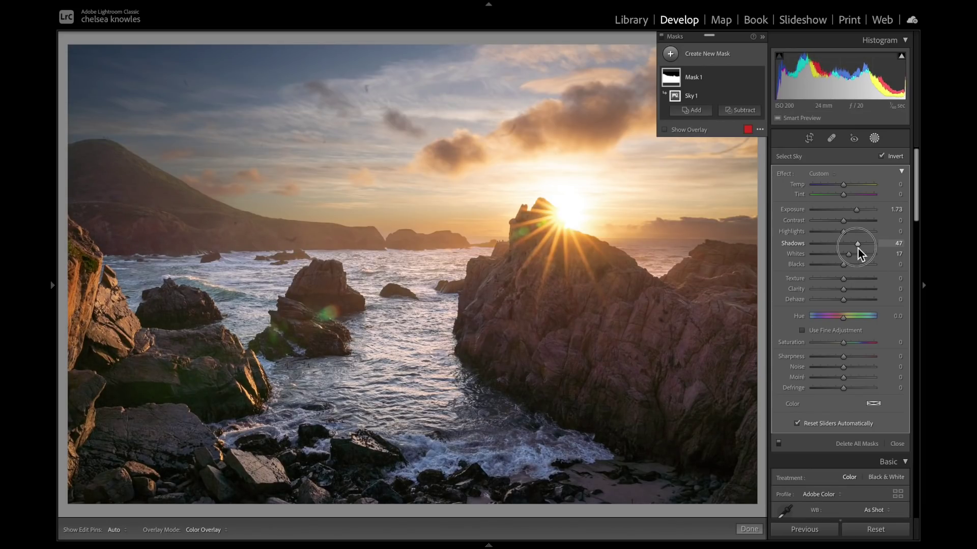
drag(858, 248, 849, 223)
drag(844, 187, 847, 190)
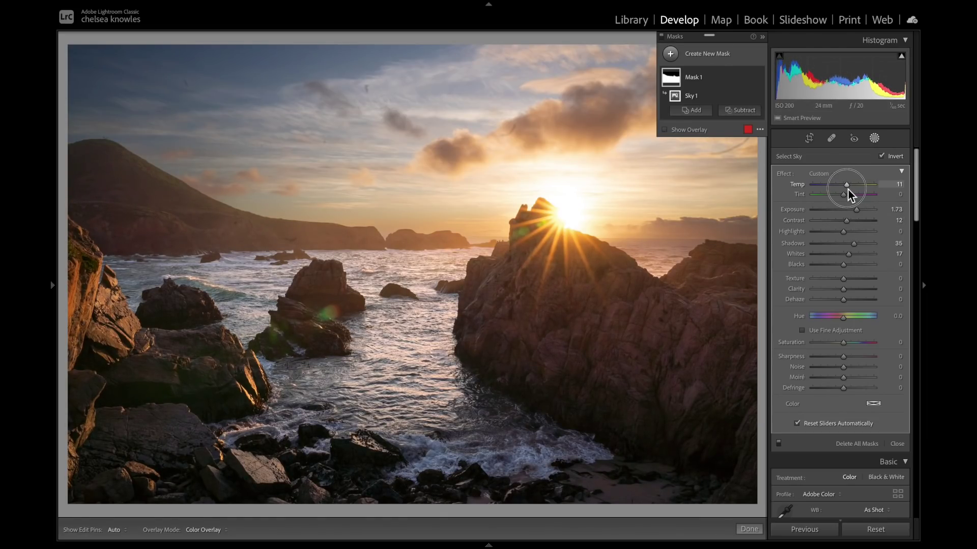
drag(844, 197, 845, 197)
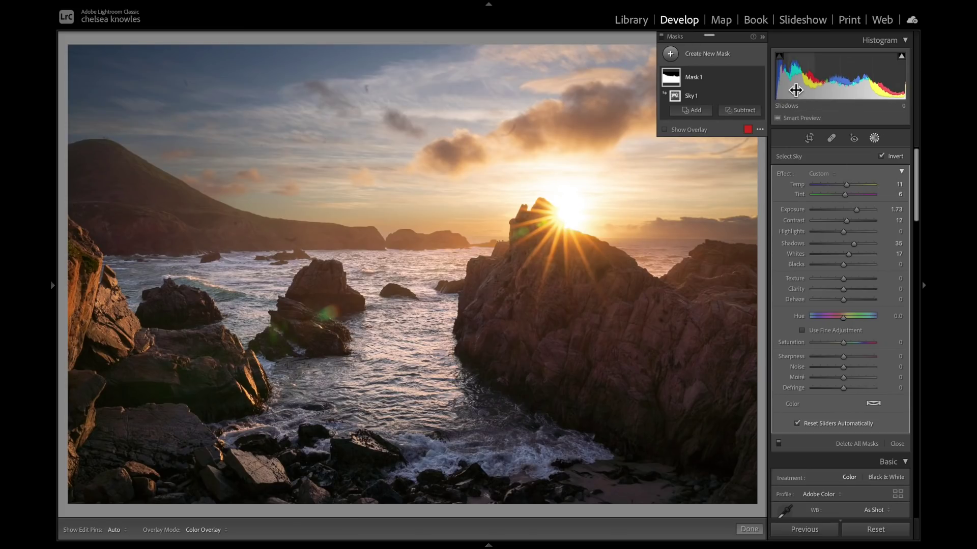
Add a second Select Sky mask with Tint 69, Exposure 0.52, Whites 14, Highlights -10, Contrast 1
click(671, 54)
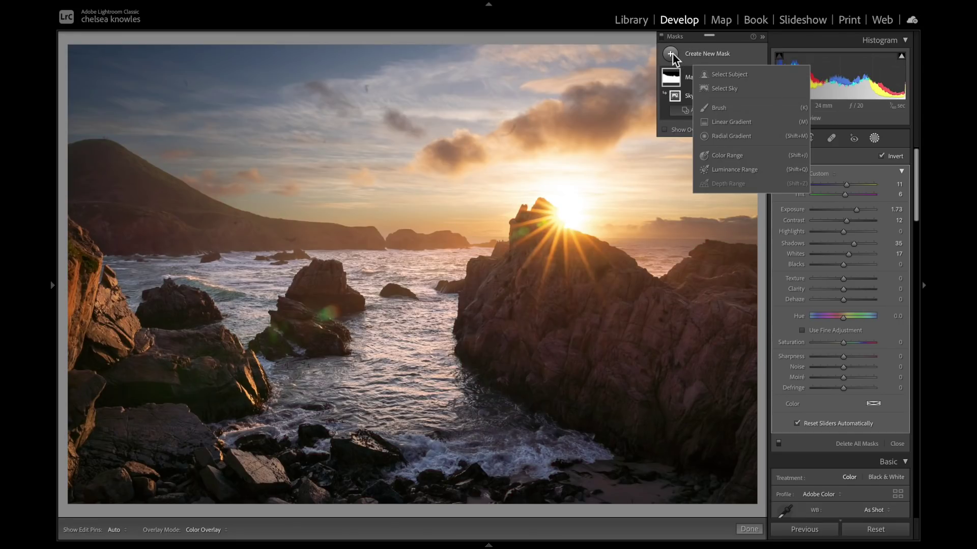
click(723, 87)
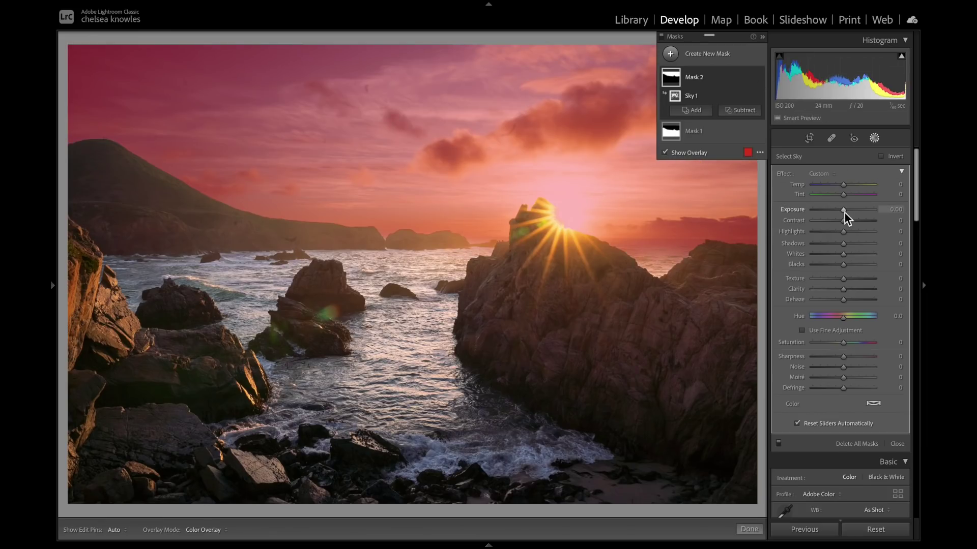
drag(844, 211, 848, 214)
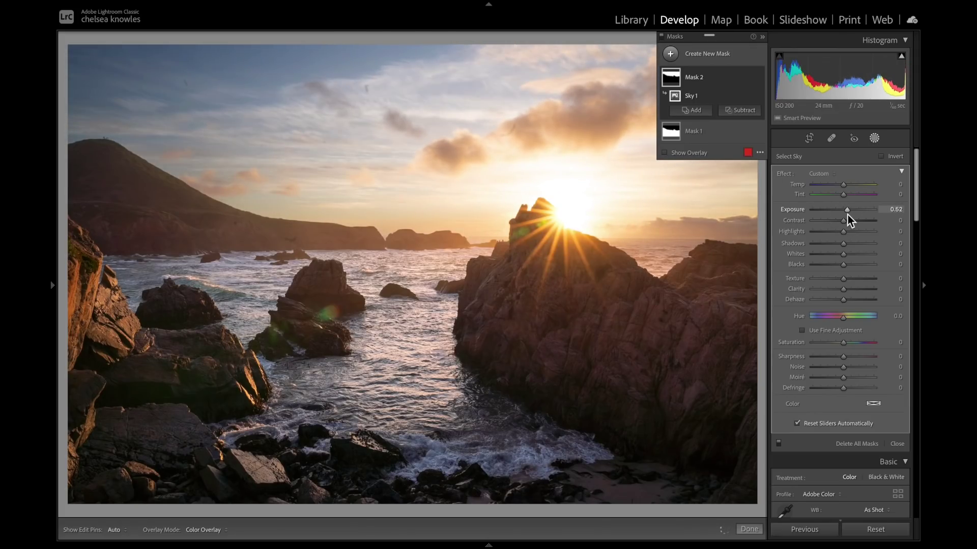
drag(844, 255, 840, 234)
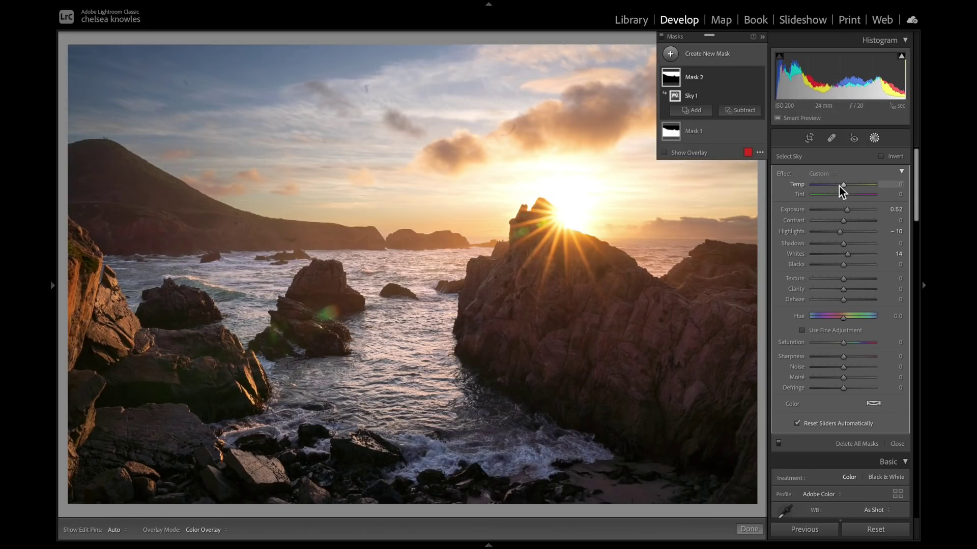
mouse_move(844, 197)
mouse_down()
mouse_move(866, 197)
mouse_move(846, 187)
mouse_up()
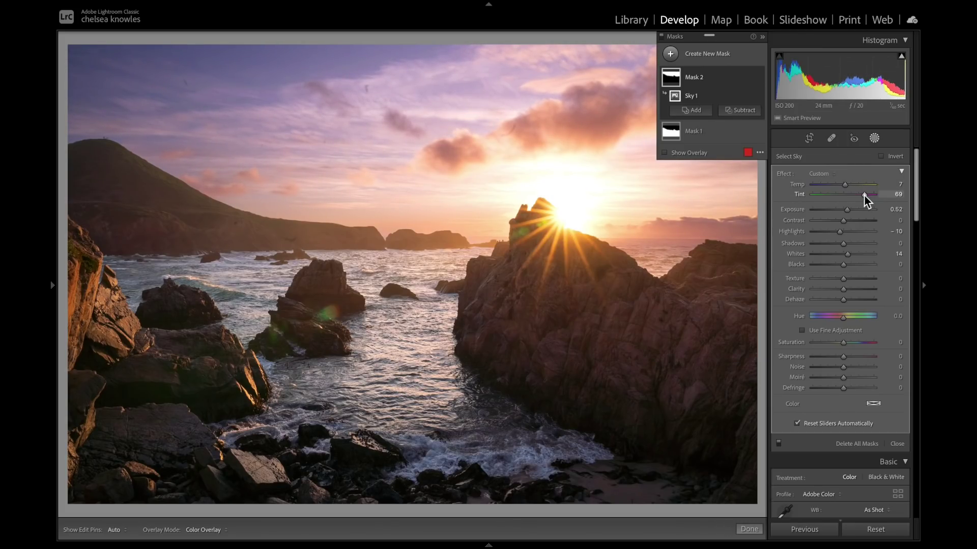
click(843, 222)
Draw a radial gradient mask around the sun and give it Contrast 34 and Highlights -7
click(671, 55)
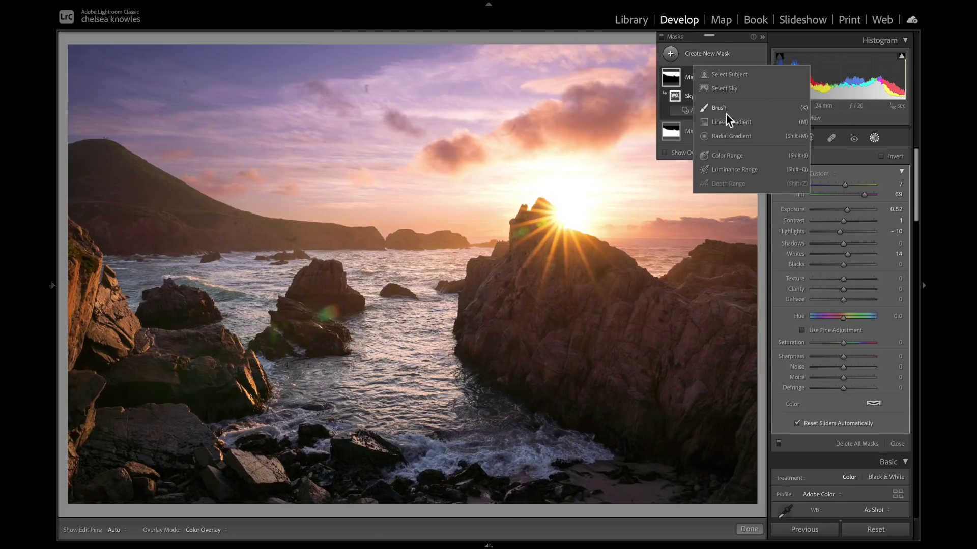
click(730, 136)
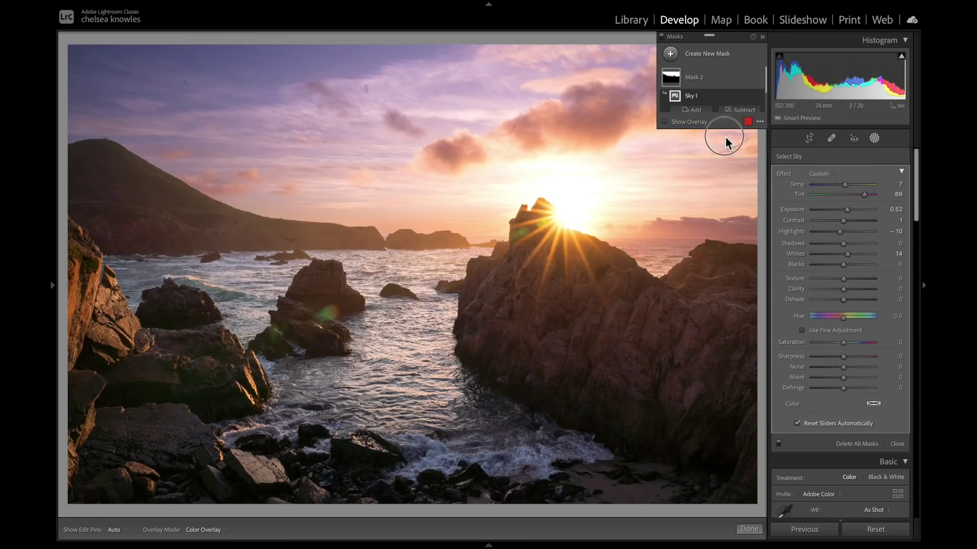
drag(518, 171, 585, 231)
drag(532, 192, 583, 237)
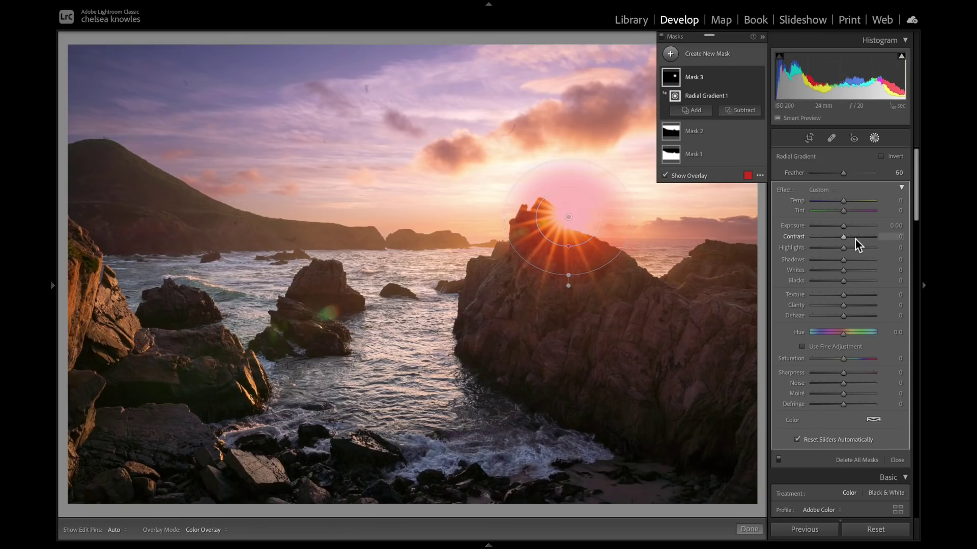
drag(842, 237, 848, 237)
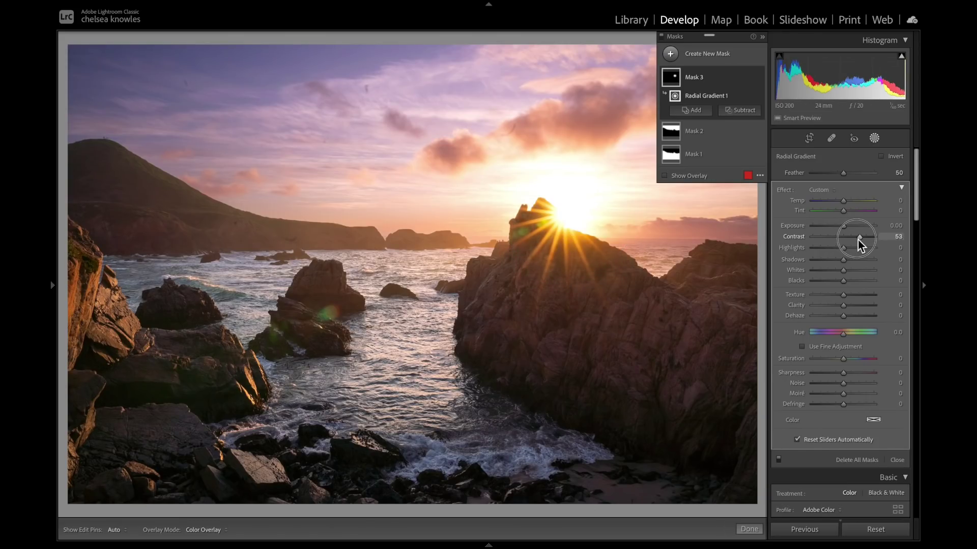
drag(841, 248, 837, 248)
Paint a brush mask over the foreground surf and left-side foam, then raise its Whites to 34
click(673, 55)
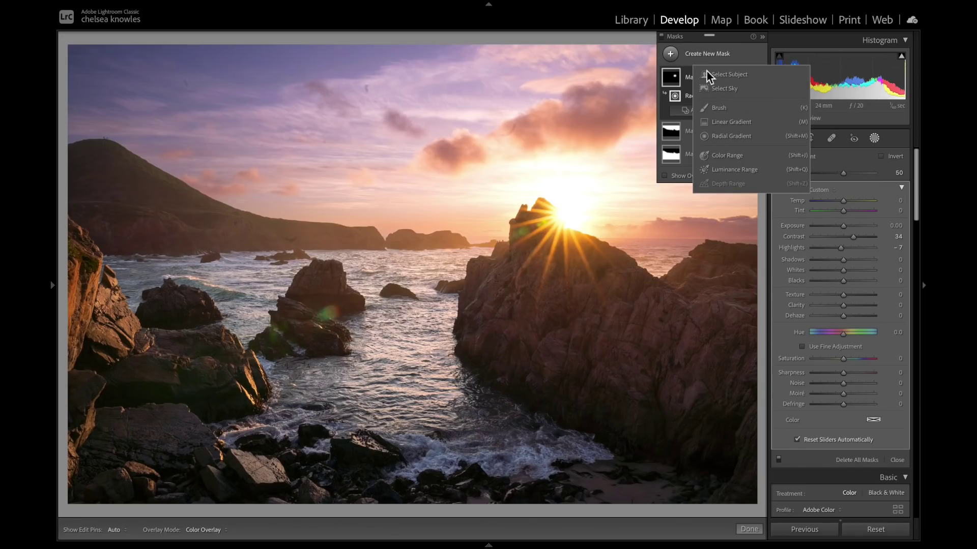
click(718, 109)
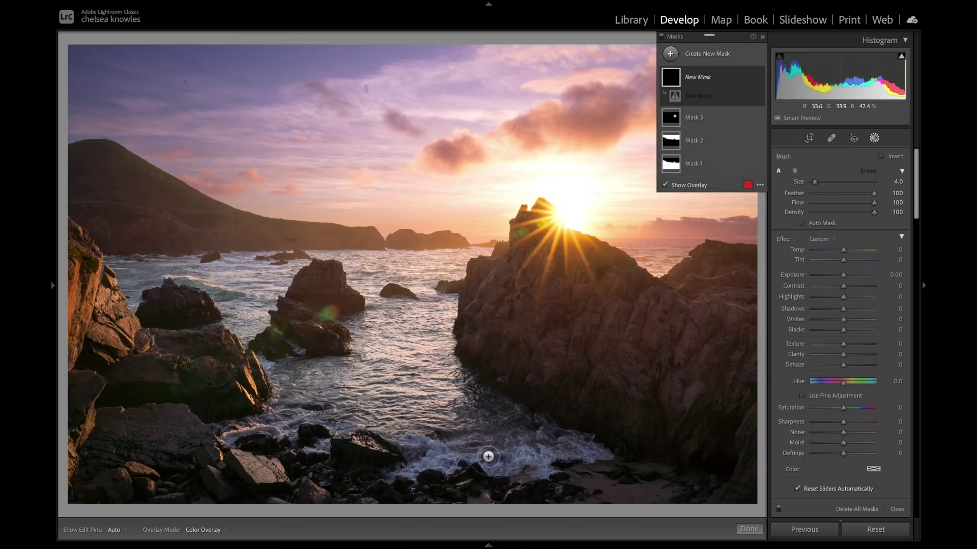
mouse_move(569, 458)
mouse_down()
mouse_move(595, 453)
mouse_move(568, 447)
mouse_move(539, 459)
mouse_move(541, 473)
mouse_move(540, 461)
mouse_move(489, 462)
mouse_move(540, 459)
mouse_move(423, 457)
mouse_move(416, 470)
mouse_move(419, 440)
mouse_move(429, 446)
mouse_move(400, 443)
mouse_up()
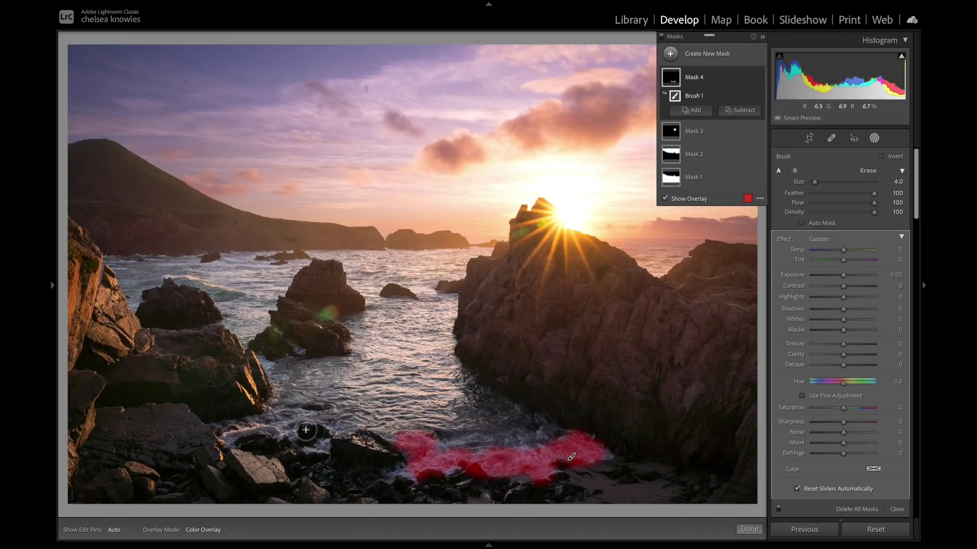
mouse_move(316, 437)
mouse_down()
mouse_move(267, 424)
mouse_move(230, 433)
mouse_up()
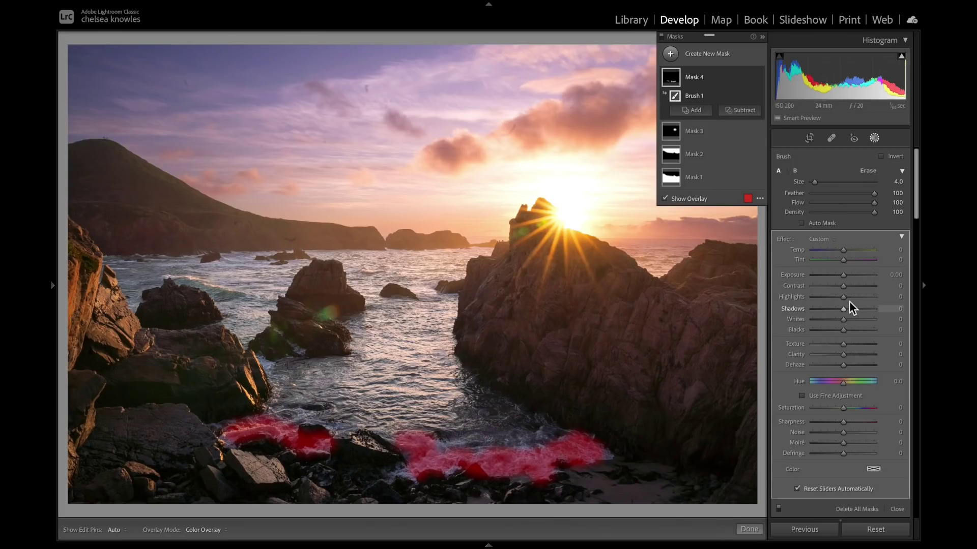
key(o)
mouse_move(847, 320)
mouse_down()
mouse_move(866, 322)
mouse_move(855, 323)
mouse_up()
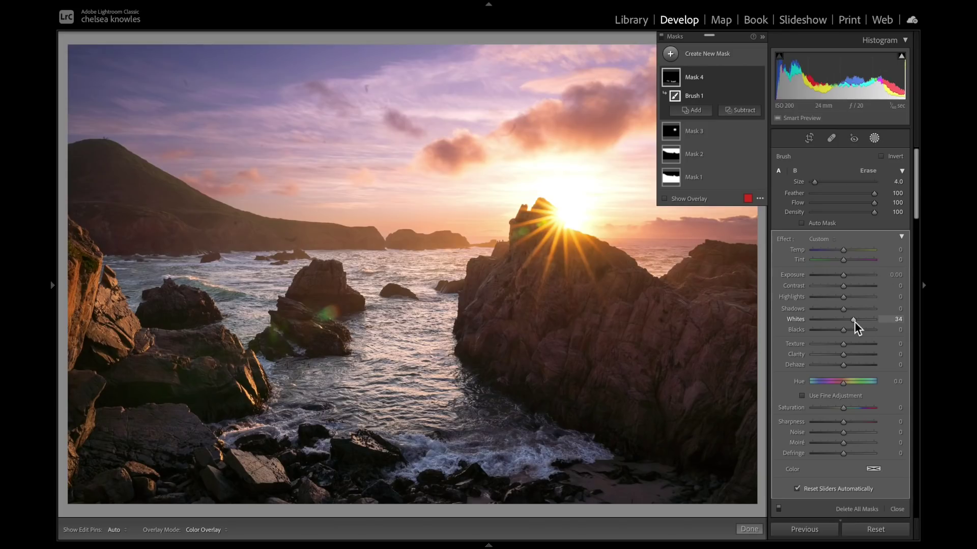
With an enlarged brush, paint a fifth mask over the left, central and between-rock sea water
click(671, 55)
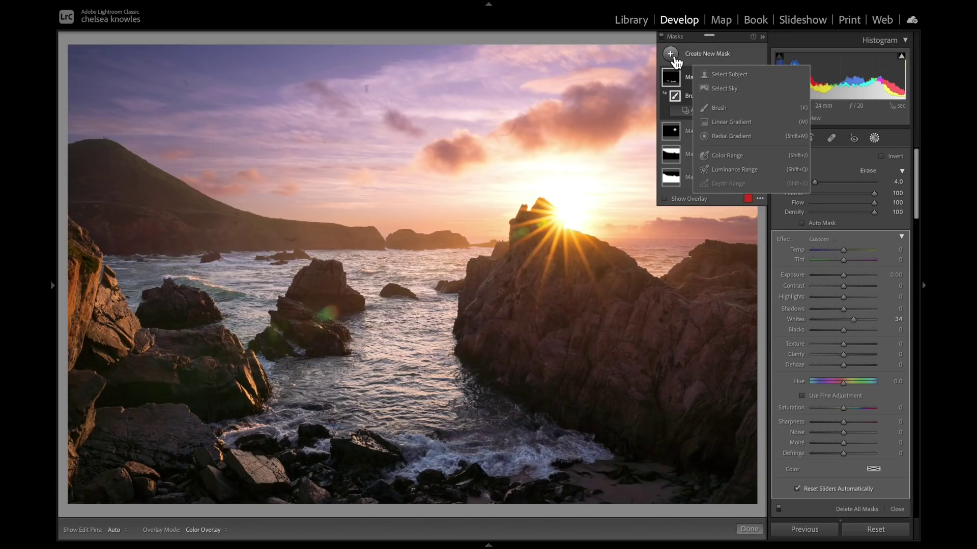
click(717, 109)
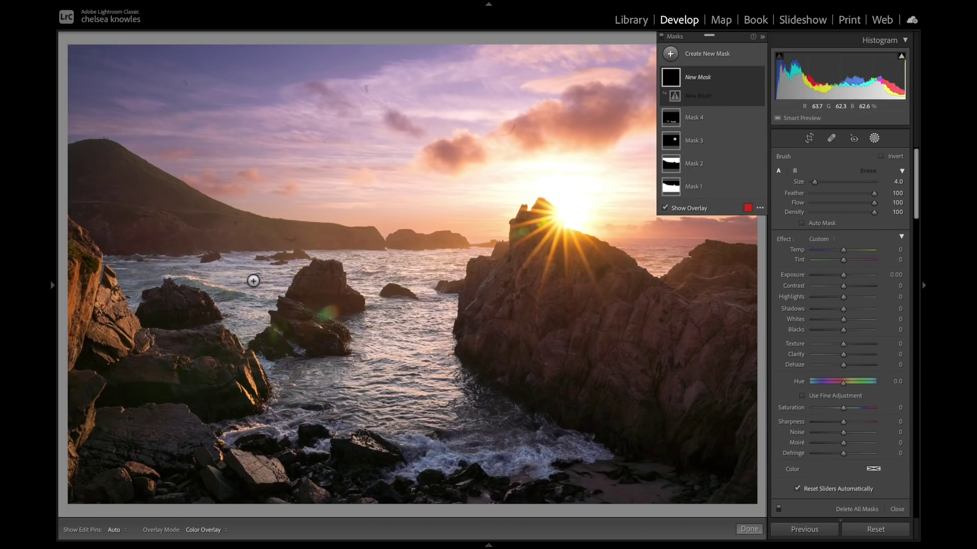
scroll(233, 296, up, 3)
key(h)
mouse_move(233, 295)
mouse_down()
mouse_move(184, 265)
mouse_move(153, 264)
mouse_move(129, 289)
mouse_move(143, 272)
mouse_move(222, 290)
mouse_move(261, 269)
mouse_move(238, 284)
mouse_move(237, 273)
mouse_move(255, 283)
mouse_move(241, 322)
mouse_move(279, 288)
mouse_up()
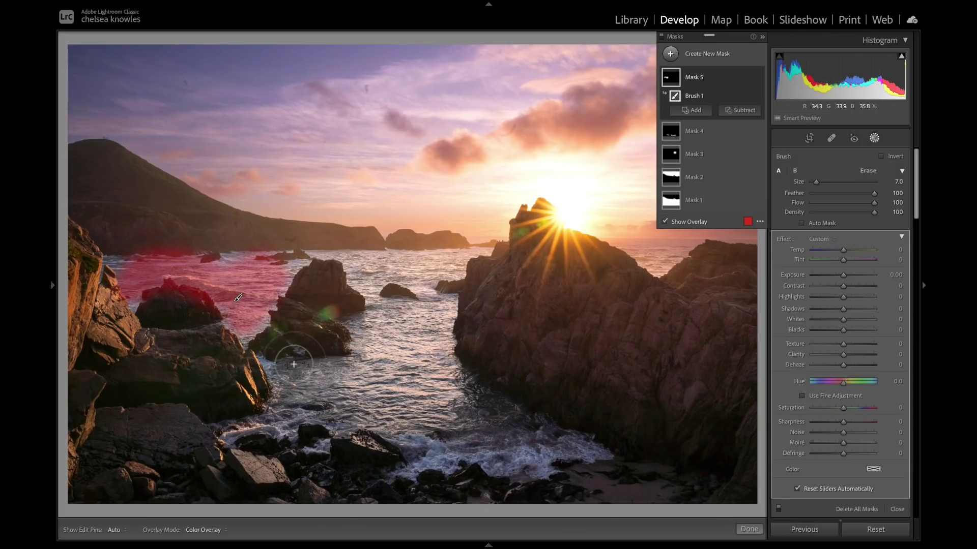
mouse_move(285, 350)
mouse_down()
mouse_move(345, 374)
mouse_move(372, 350)
mouse_move(365, 325)
mouse_move(407, 334)
mouse_move(428, 315)
mouse_move(418, 351)
mouse_move(387, 354)
mouse_move(402, 363)
mouse_move(314, 409)
mouse_move(422, 415)
mouse_move(436, 401)
mouse_move(424, 368)
mouse_move(415, 384)
mouse_move(459, 402)
mouse_move(422, 318)
mouse_up()
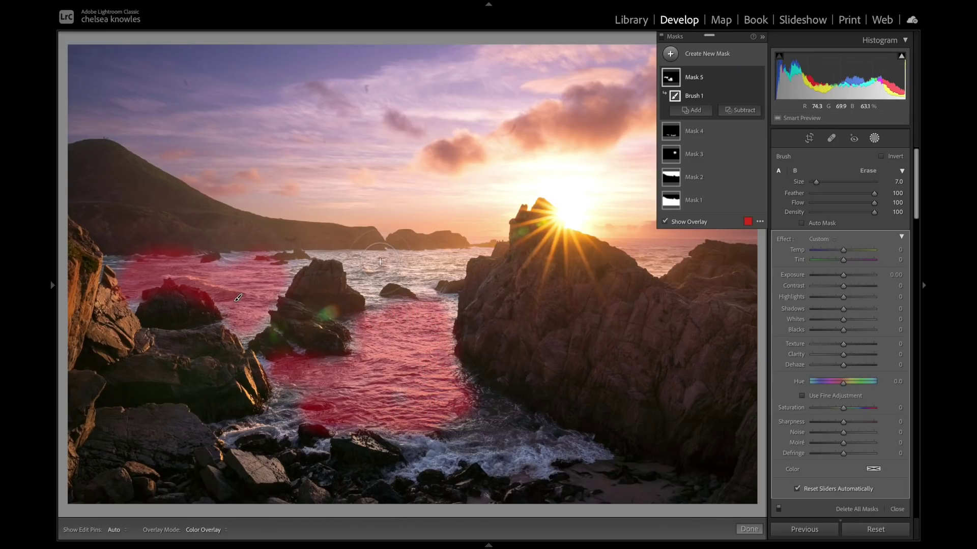
mouse_move(365, 264)
mouse_down()
mouse_move(369, 288)
mouse_move(370, 268)
mouse_move(441, 265)
mouse_up()
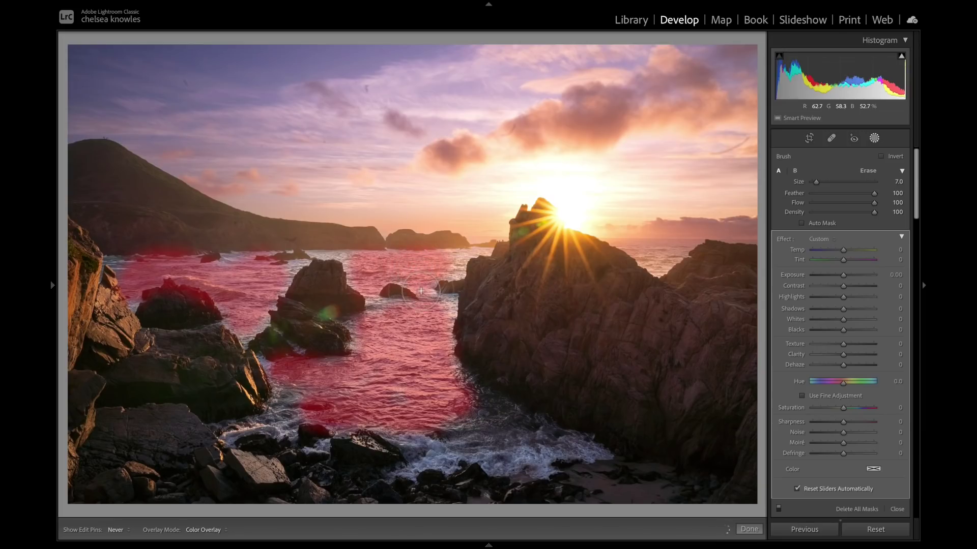
key(h)
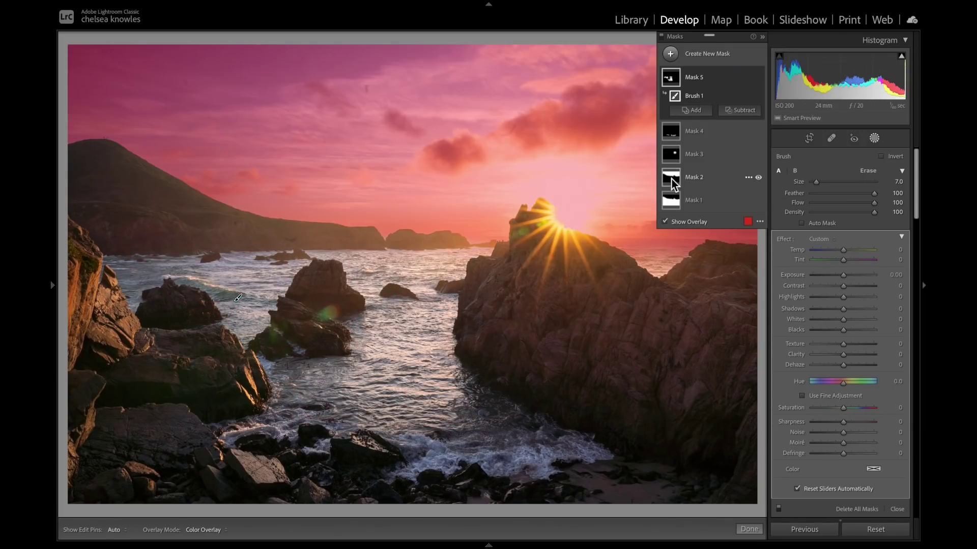
mouse_move(765, 198)
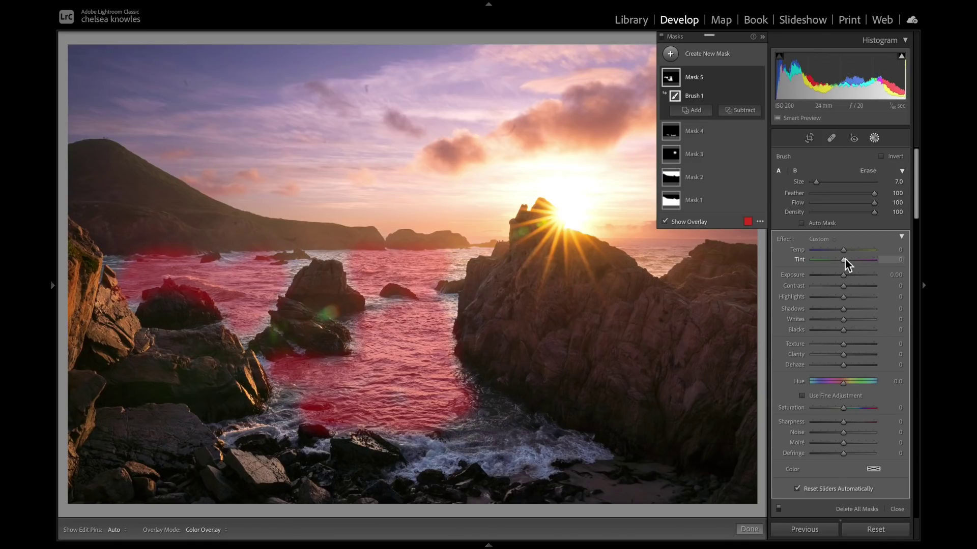
Give the ocean mask Tint -6 and Saturation 18, with a slight Hue nudge
key(o)
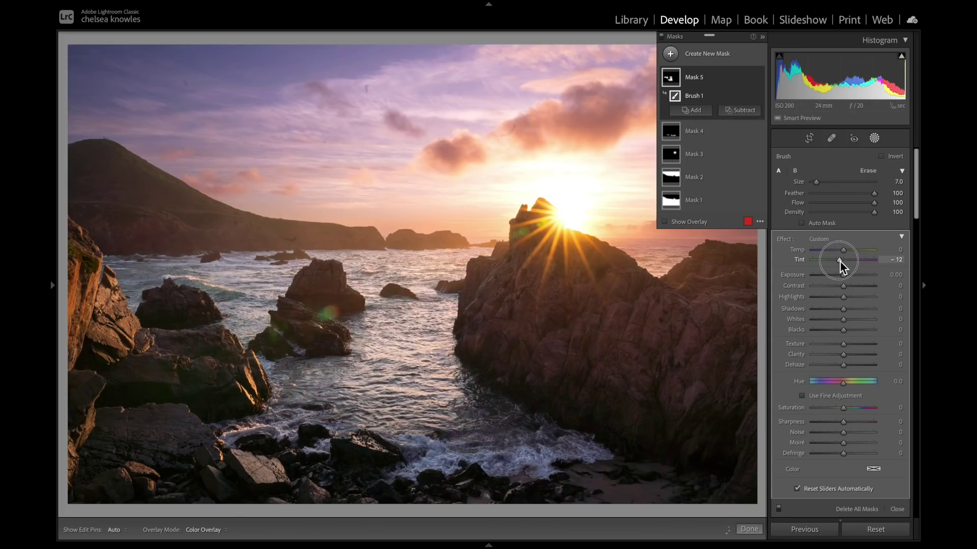
drag(831, 261, 788, 267)
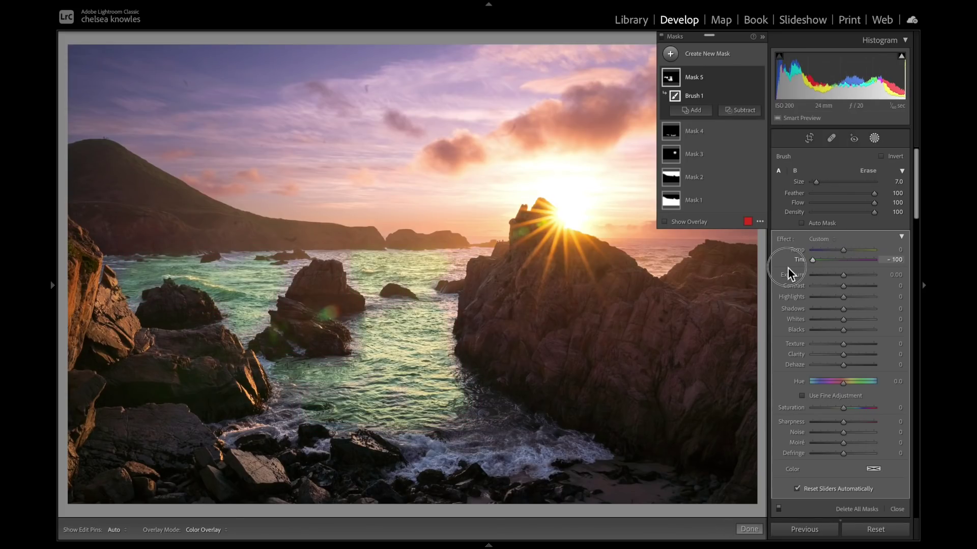
click(840, 263)
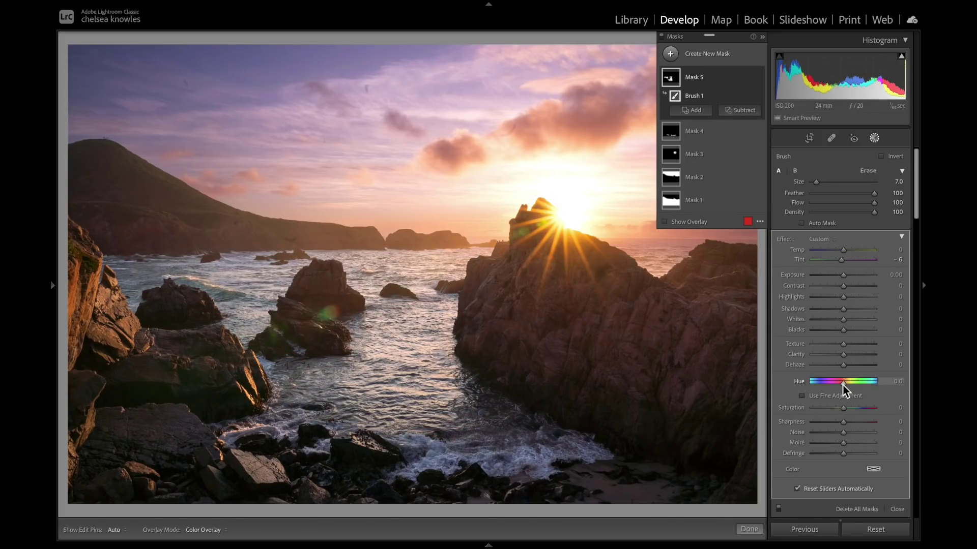
click(844, 409)
drag(844, 408, 849, 407)
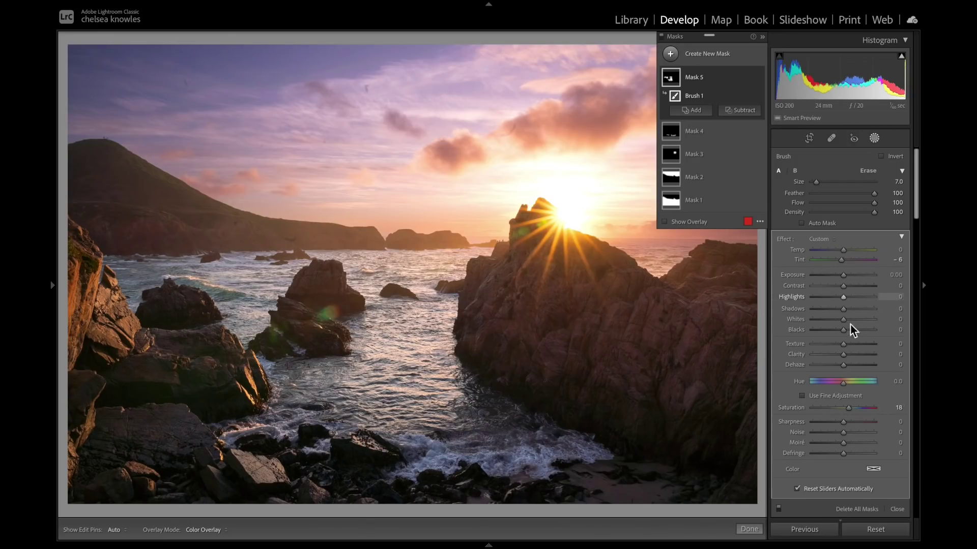
mouse_move(843, 385)
mouse_down()
mouse_move(855, 384)
mouse_move(846, 384)
mouse_up()
click(872, 138)
Raise overall Contrast to +14 and remove three dust spots in the upper sky
mouse_move(842, 270)
mouse_down()
mouse_move(855, 277)
mouse_move(842, 263)
mouse_up()
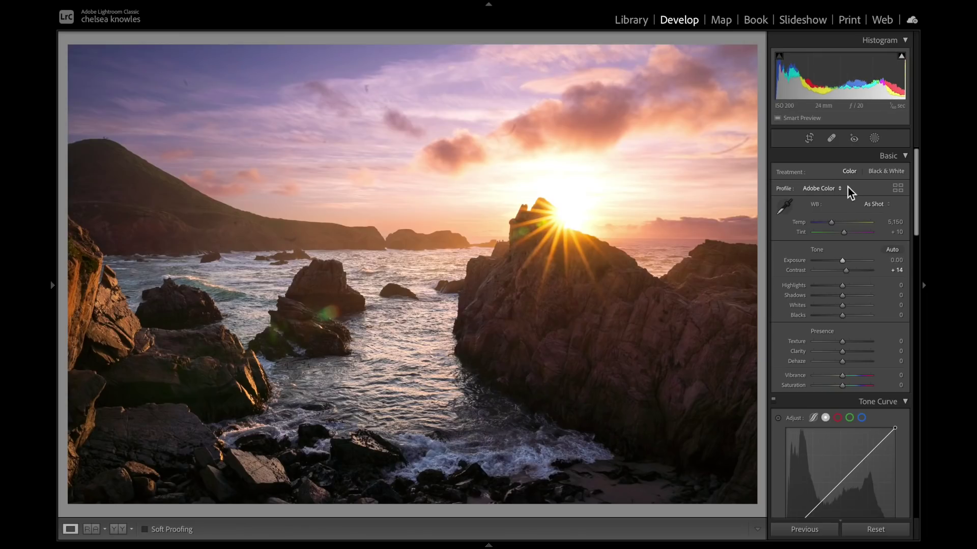
click(831, 139)
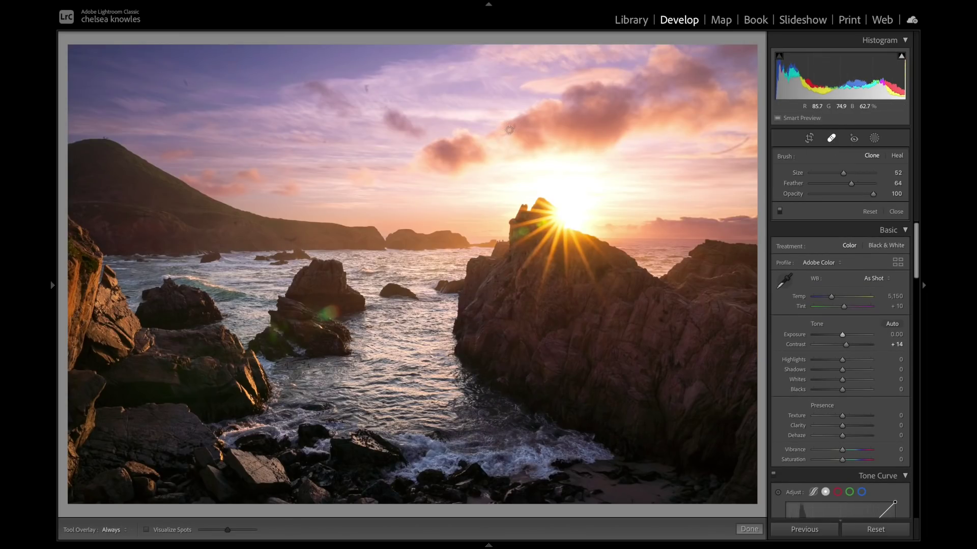
click(514, 126)
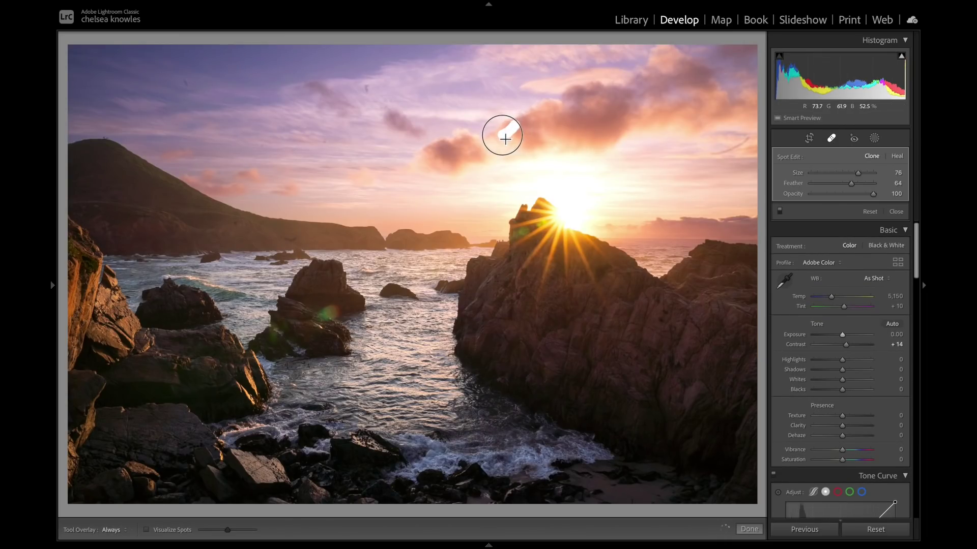
click(365, 85)
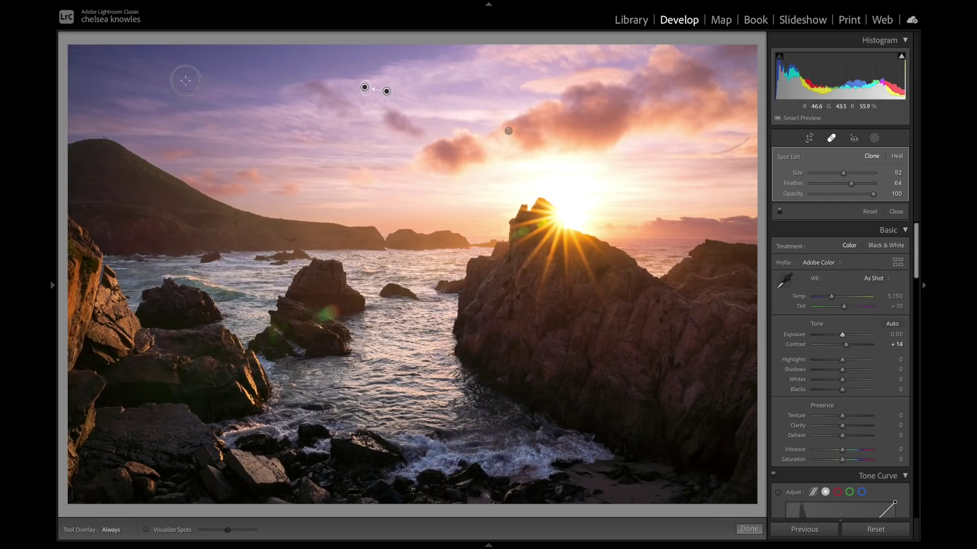
click(186, 80)
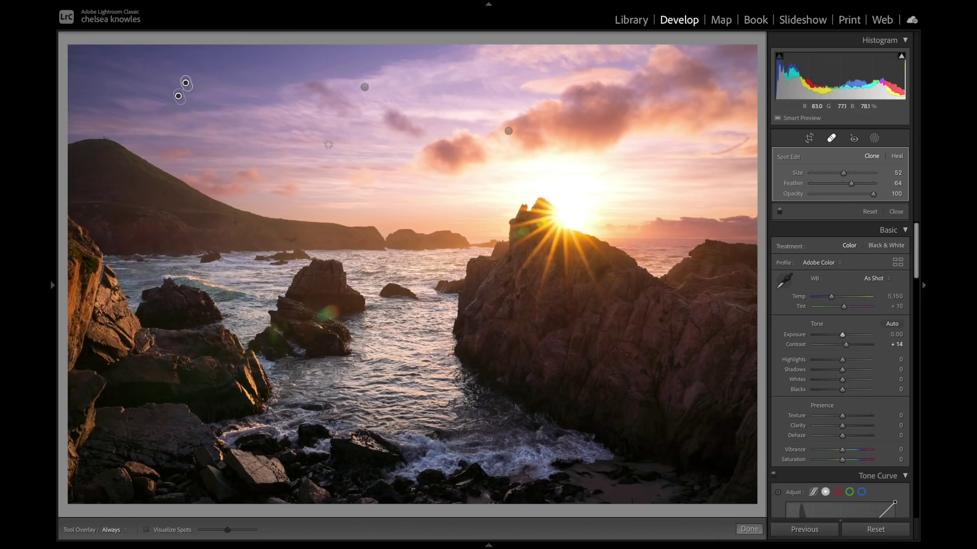
Remove the spots above and on the hillside and the right-edge sky streak, then compare before/after
click(323, 140)
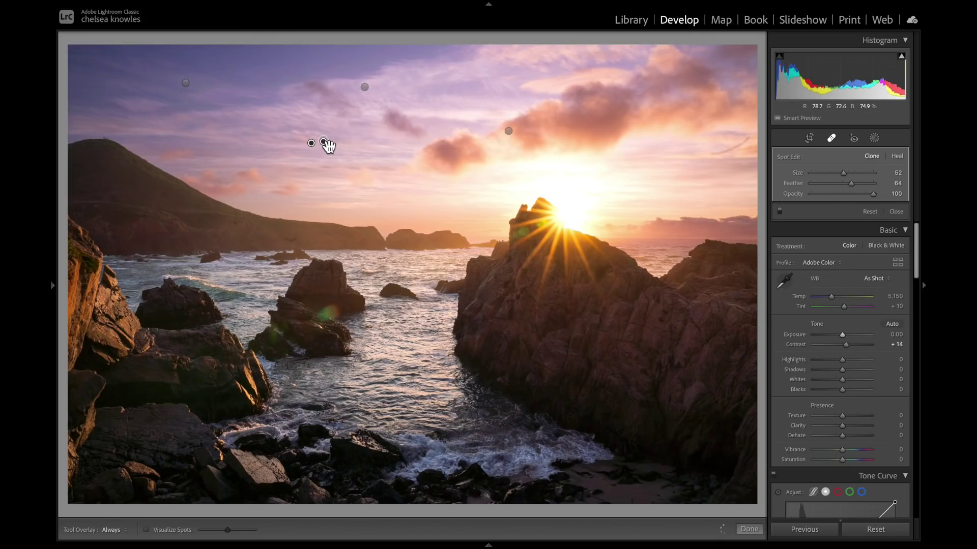
drag(709, 154, 754, 144)
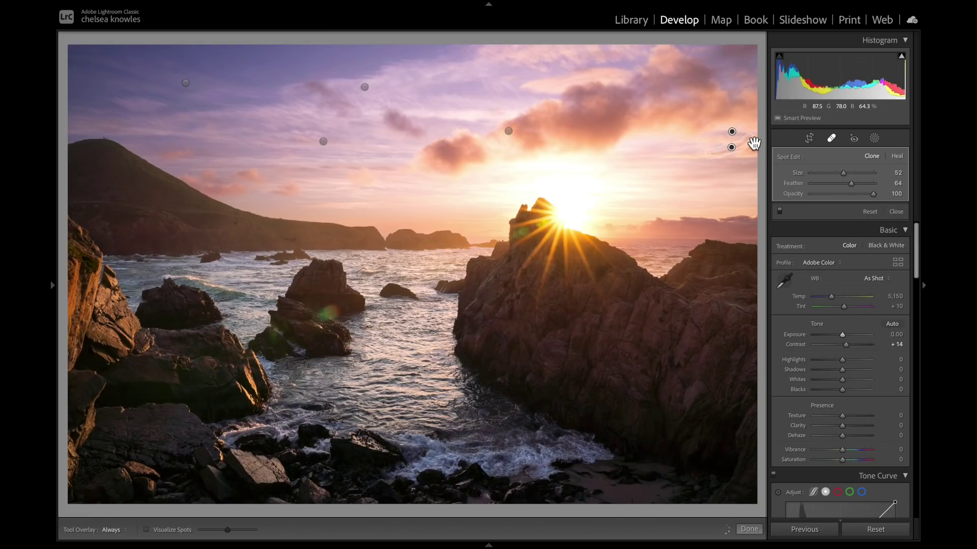
drag(295, 239, 286, 238)
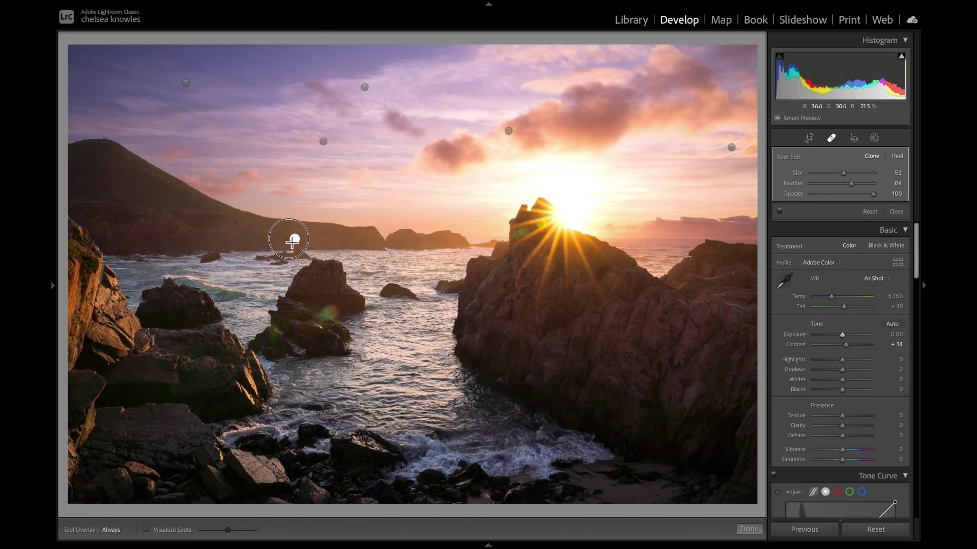
click(236, 224)
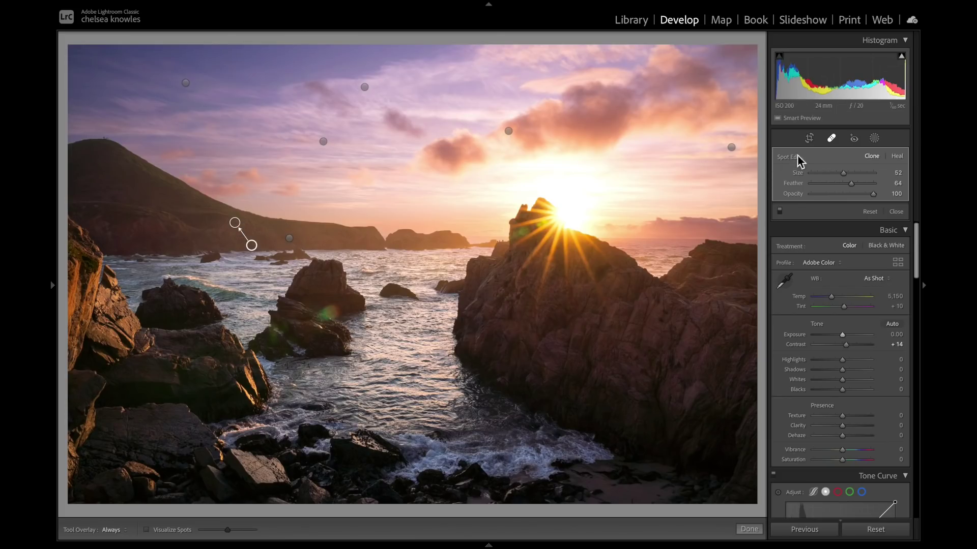
click(830, 141)
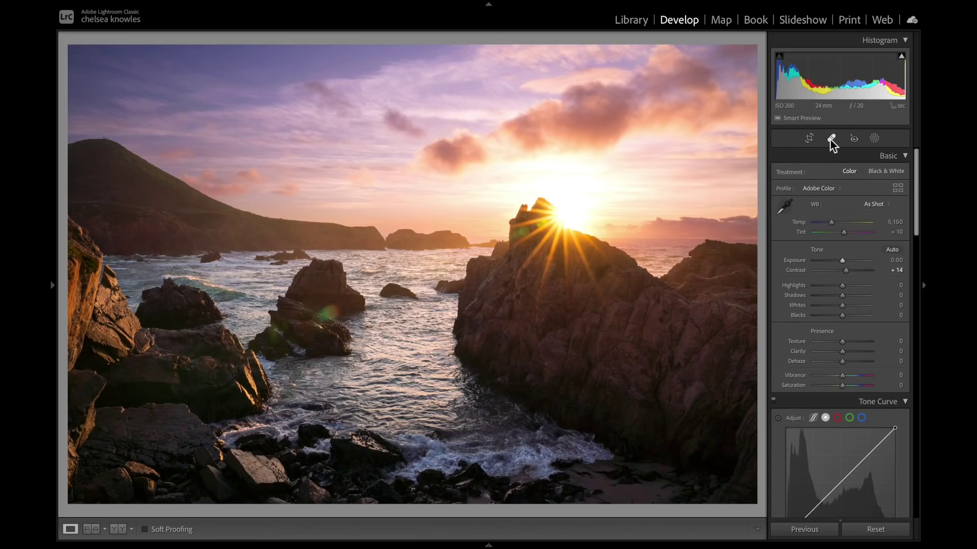
key(y)
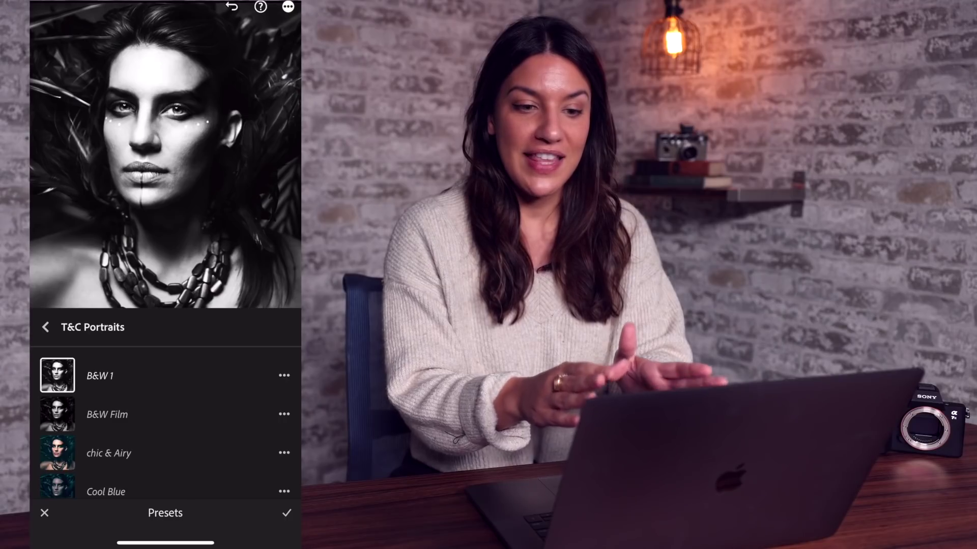
Try the B&W and chic & Airy presets on the portrait, then apply Cool Blue
click(57, 414)
click(57, 452)
scroll(166, 422, down, 2)
click(57, 401)
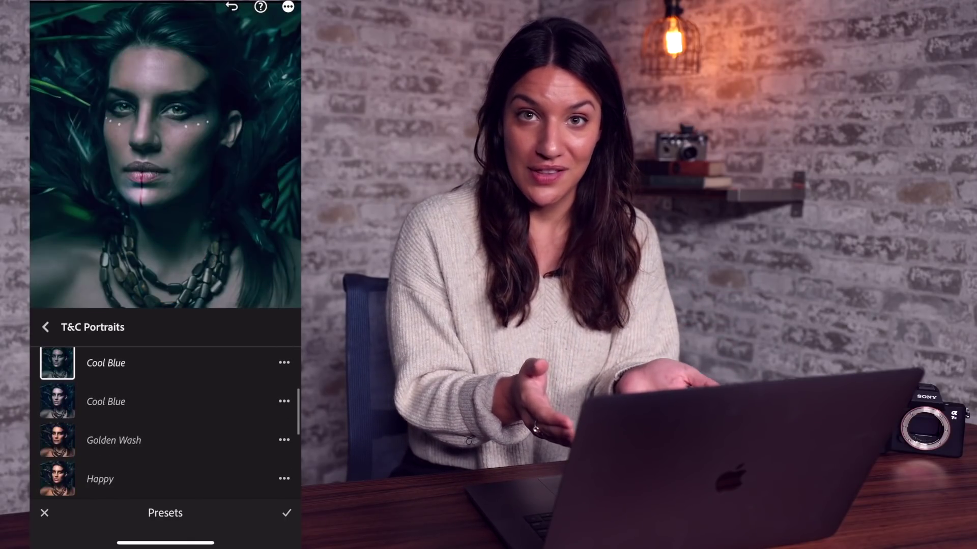